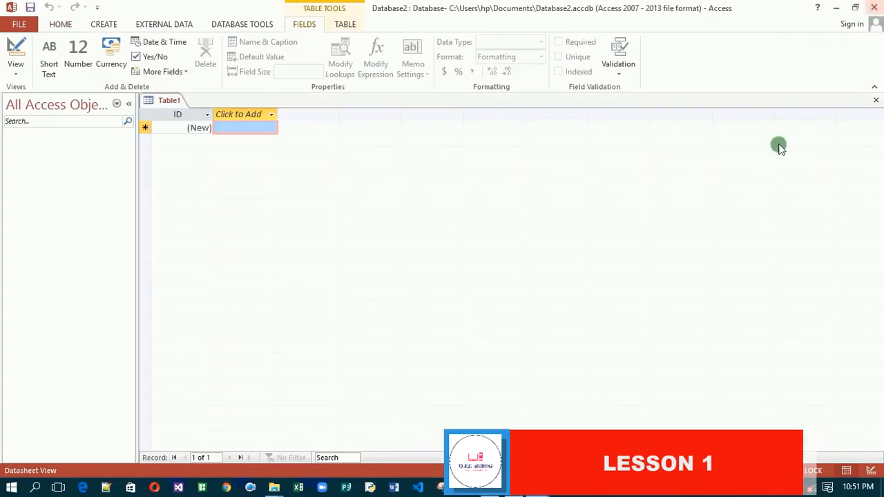
Close the open Database2 and start a new blank desktop database with the file name SCHOOL DATABASE
{"action": "left_click", "coordinate": [874, 8]}
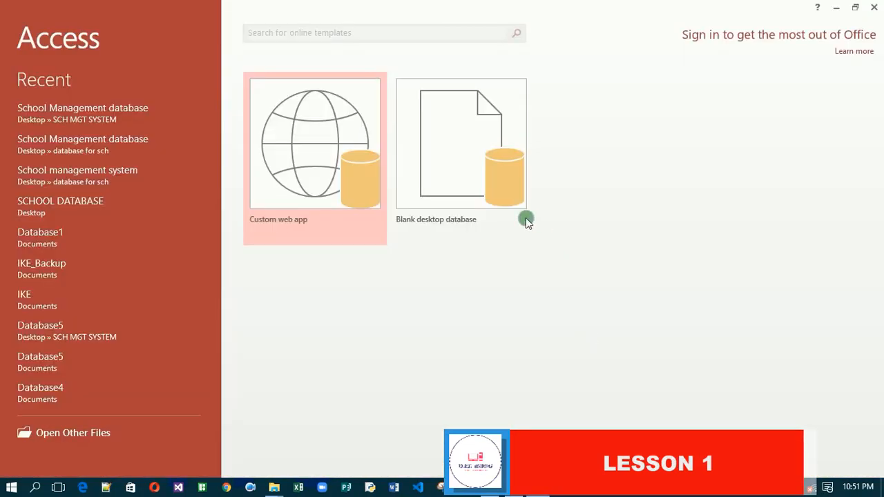
{"action": "left_click", "coordinate": [469, 172]}
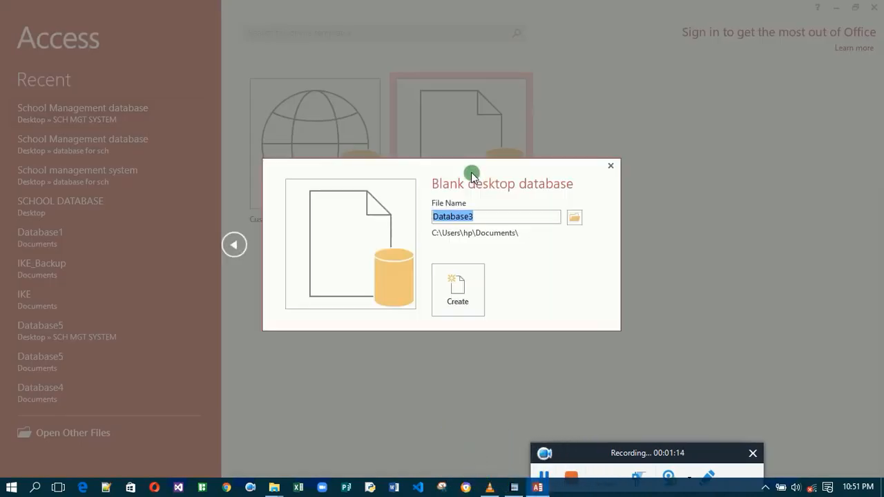
{"action": "type", "text": "SC"}
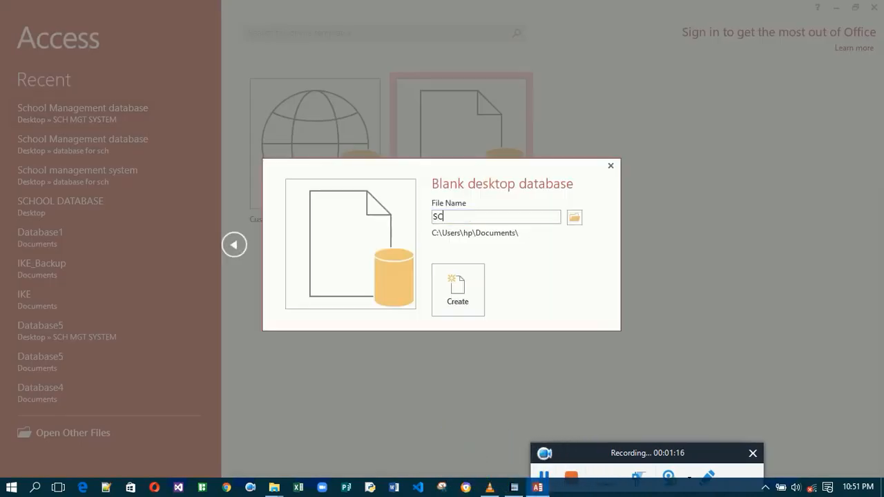
{"action": "type", "text": "HOOL DATABASE"}
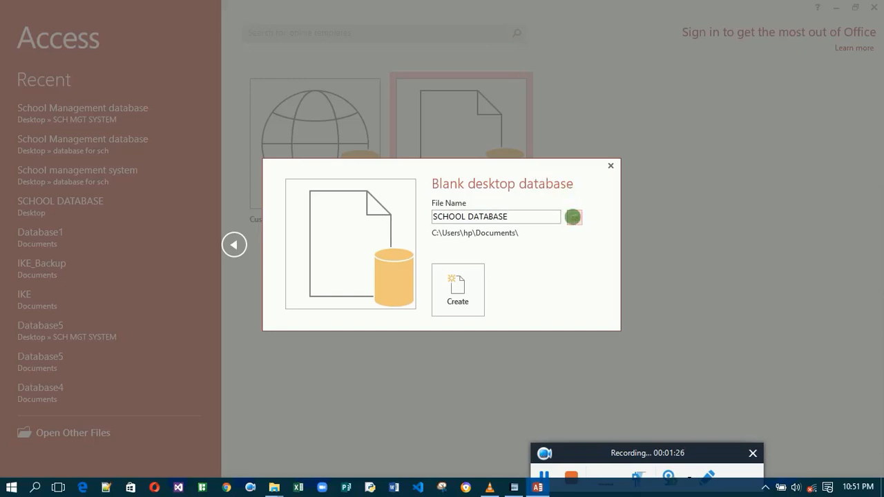
Set the save location to the SCH MGT SYSTEM folder on the Desktop and create the database
{"action": "left_click", "coordinate": [573, 217]}
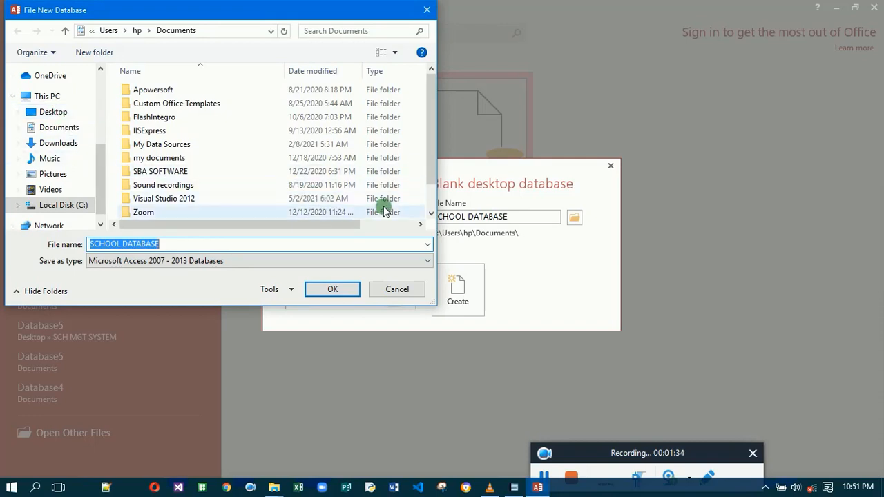
{"action": "left_click", "coordinate": [431, 216]}
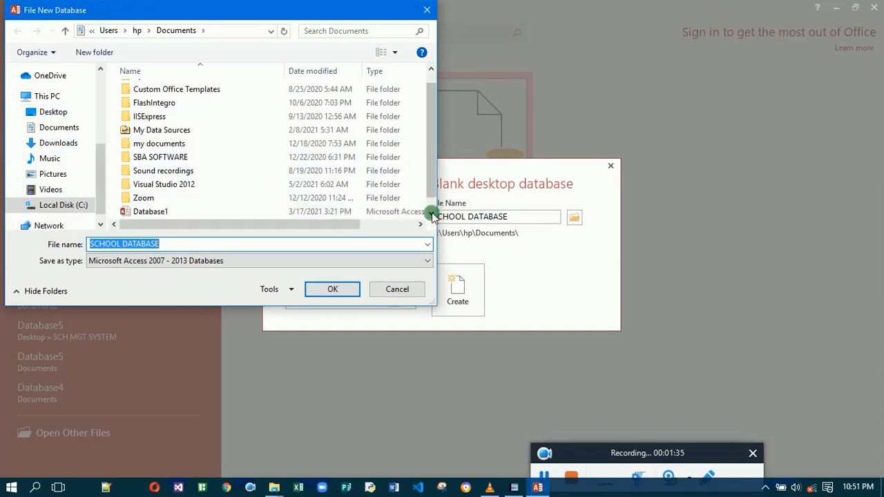
{"action": "left_click", "coordinate": [54, 114]}
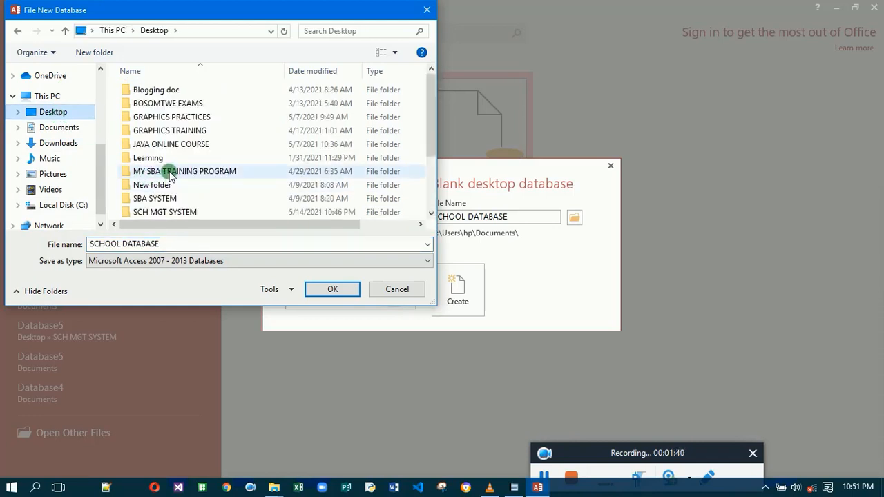
{"action": "double_click", "coordinate": [164, 214]}
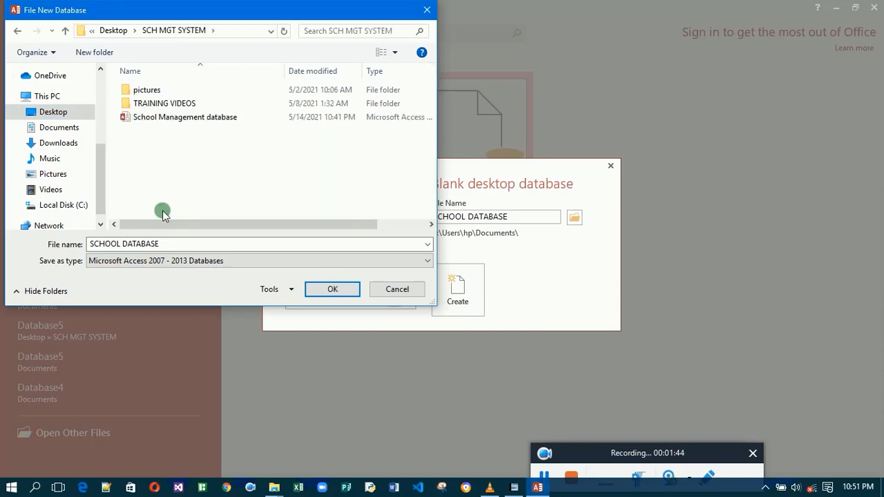
{"action": "left_click", "coordinate": [323, 290]}
{"action": "left_click", "coordinate": [323, 290]}
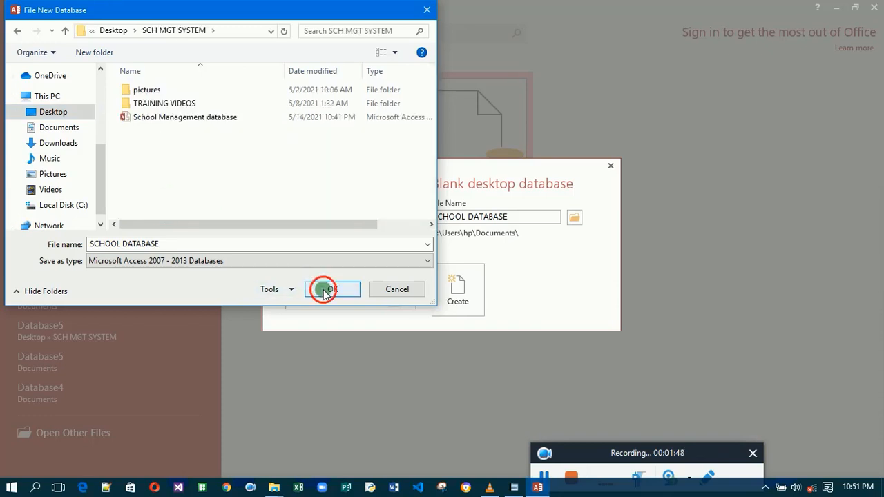
{"action": "left_click", "coordinate": [458, 292]}
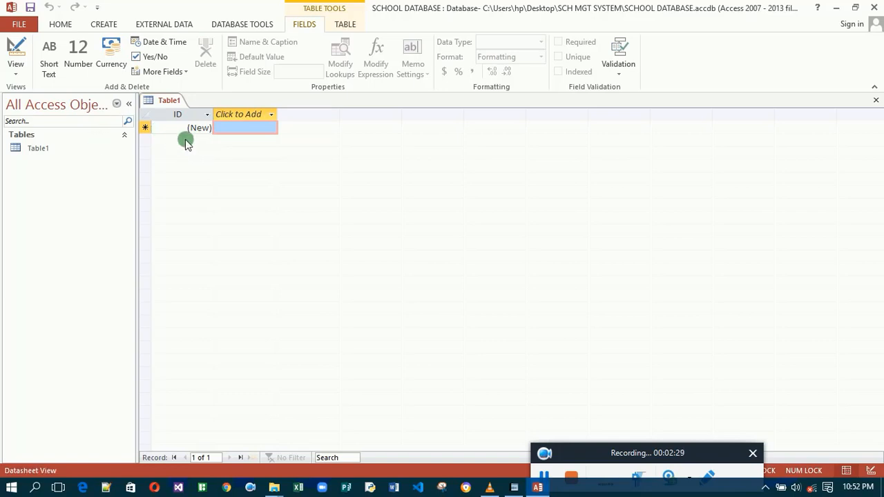
Switch Table1 to Design View, saving the table under the name STUDENTS
{"action": "left_click", "coordinate": [15, 64]}
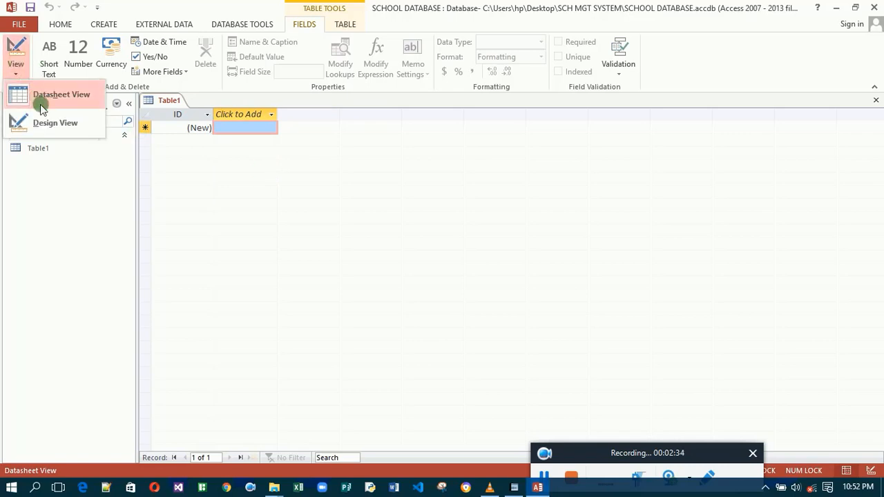
{"action": "left_click", "coordinate": [47, 124]}
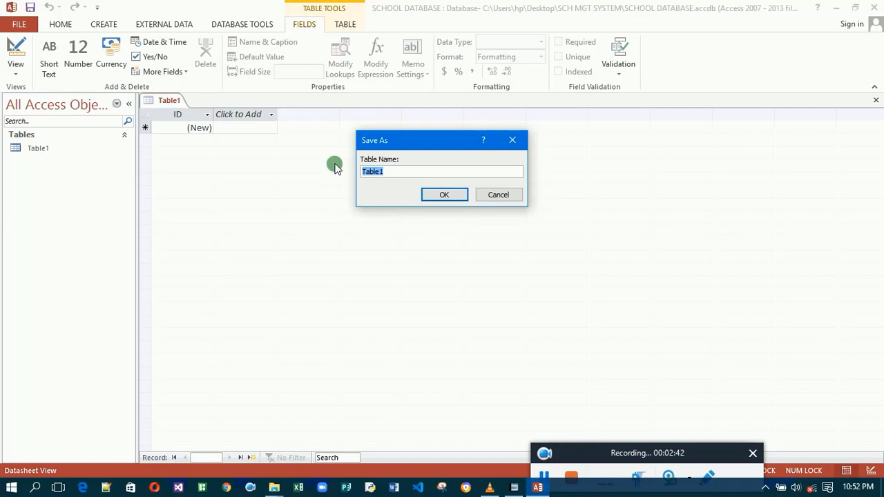
{"action": "type", "text": "STUDENTS"}
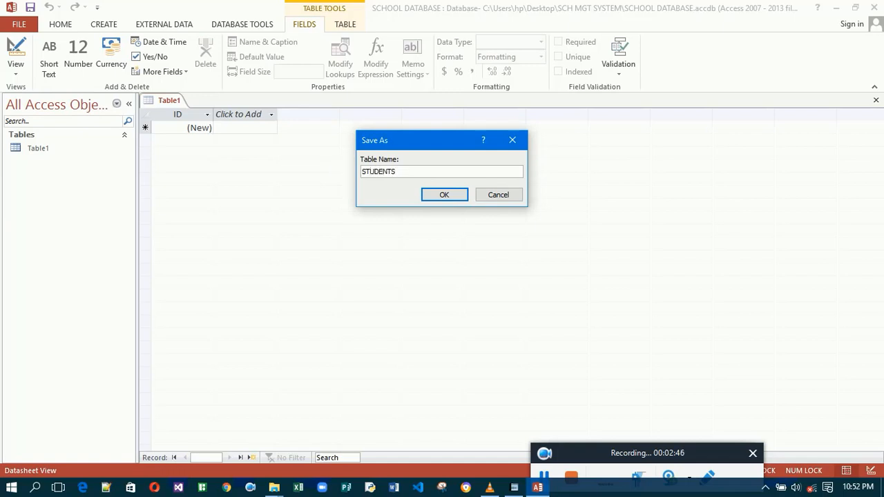
{"action": "key", "text": "Return"}
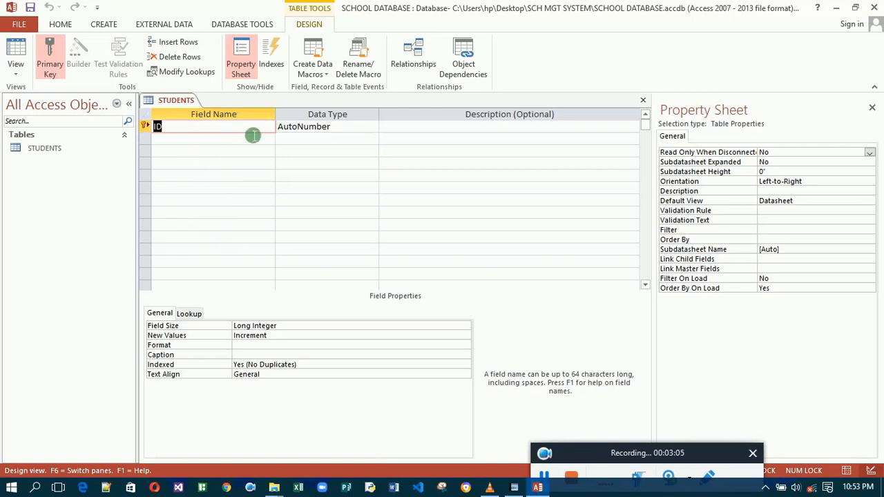
Examine the data types available for the ID field in the STUDENTS table
{"action": "left_click", "coordinate": [306, 133]}
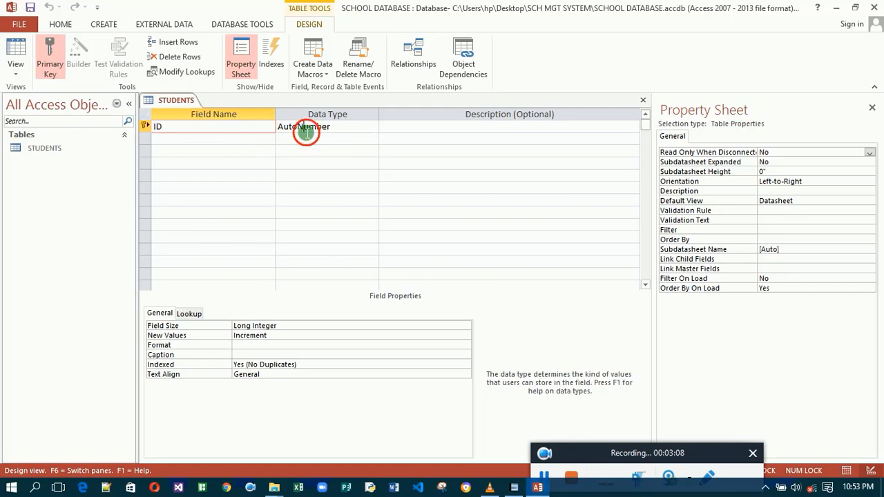
{"action": "left_click", "coordinate": [232, 132]}
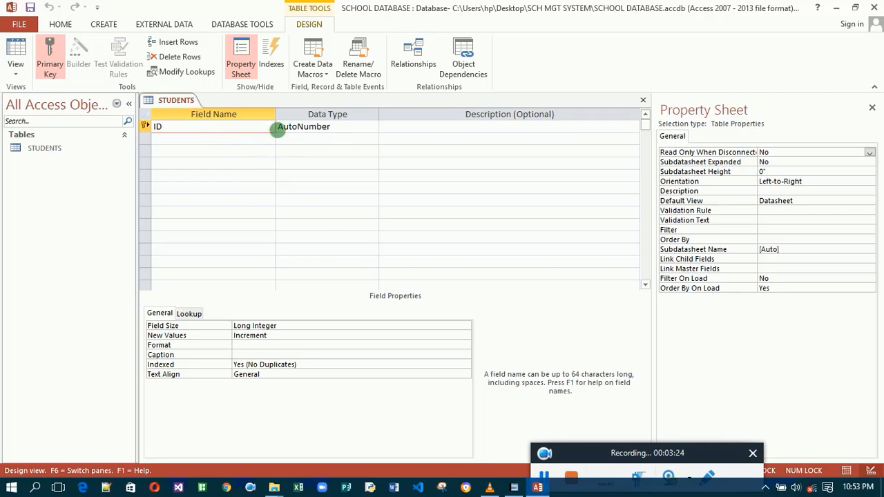
{"action": "left_click", "coordinate": [341, 134]}
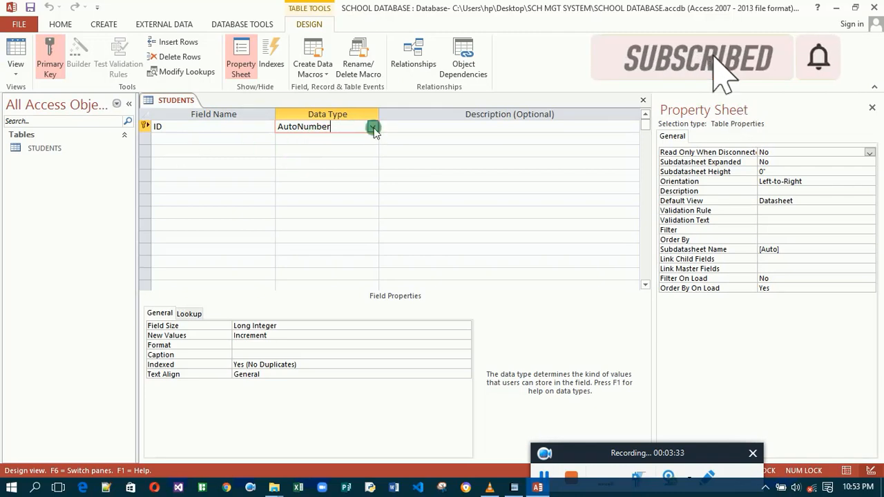
{"action": "left_click", "coordinate": [373, 127]}
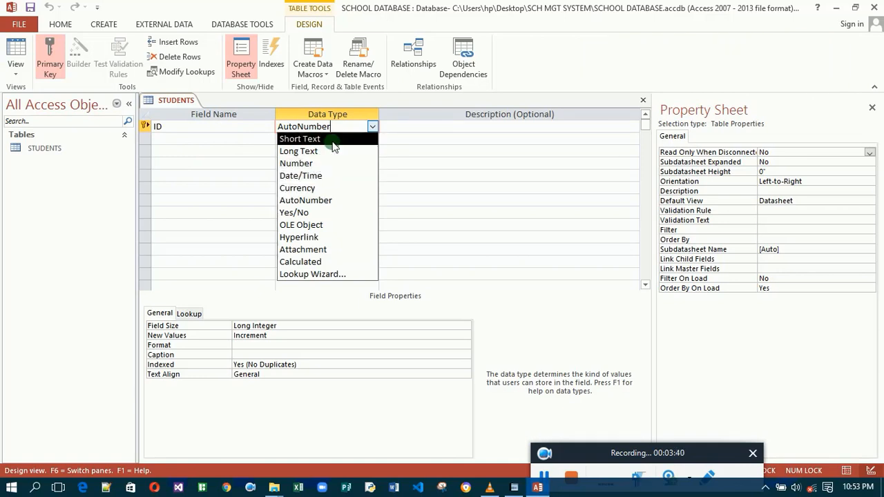
Add a STUDENT NAME field below ID with the Short Text data type
{"action": "left_click", "coordinate": [221, 147]}
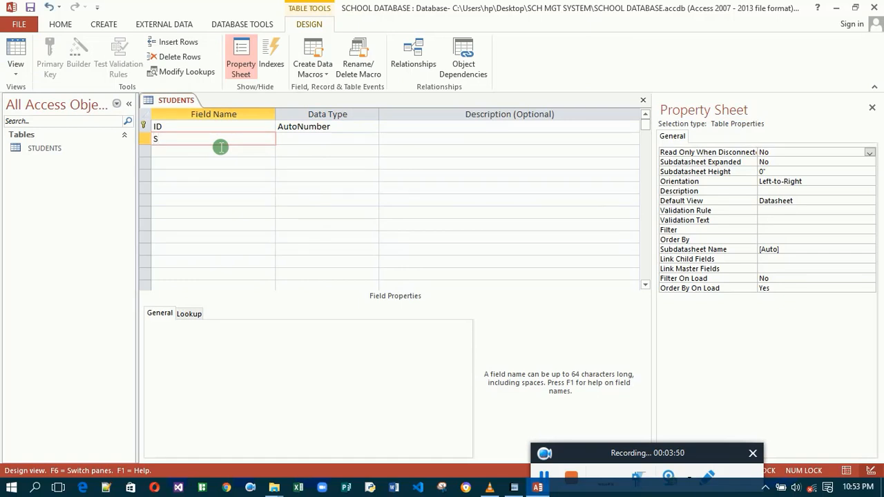
{"action": "type", "text": "DENT NAME"}
{"action": "left_click", "coordinate": [365, 142]}
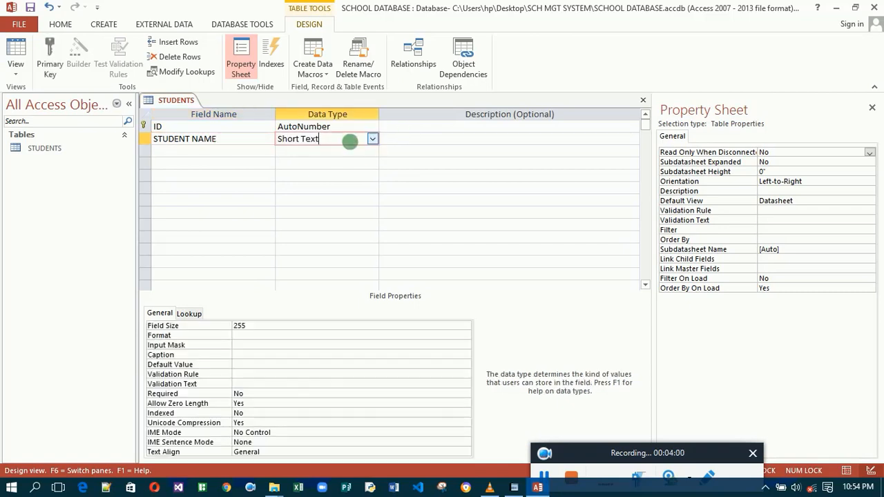
Add a GENDER field below STUDENT NAME with the Short Text data type
{"action": "left_click", "coordinate": [177, 159]}
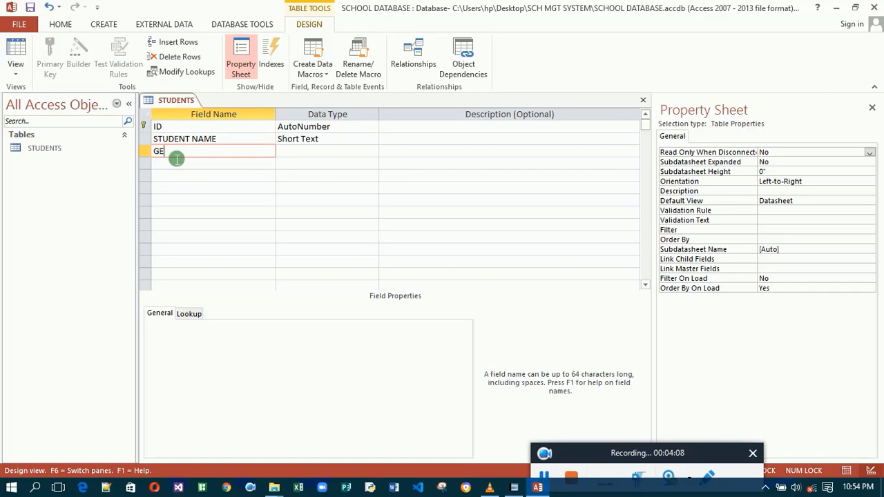
{"action": "type", "text": "GENDER"}
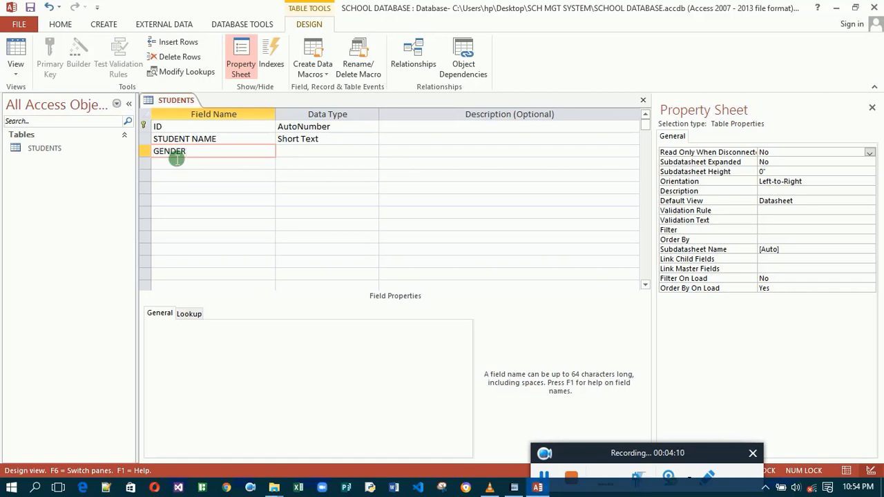
{"action": "left_click", "coordinate": [293, 156]}
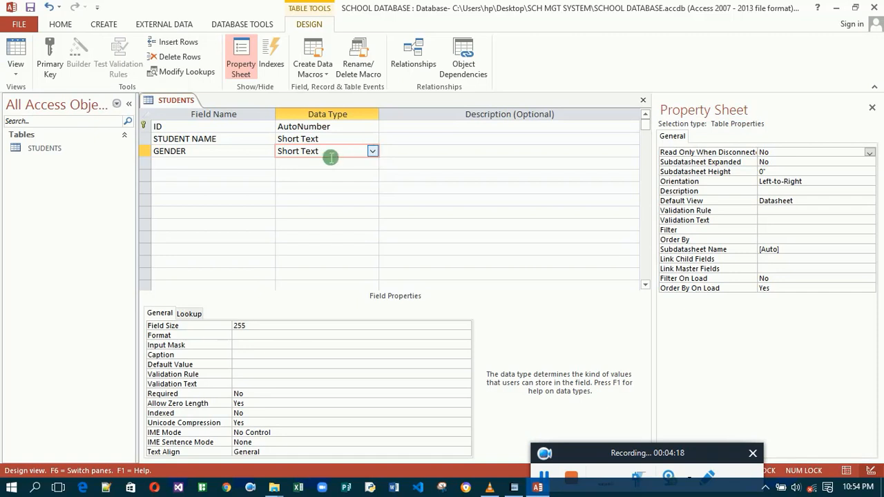
Make GENDER a lookup field through the Lookup Wizard, using self-entered values MALE and FEMALE in one column
{"action": "left_click", "coordinate": [374, 151]}
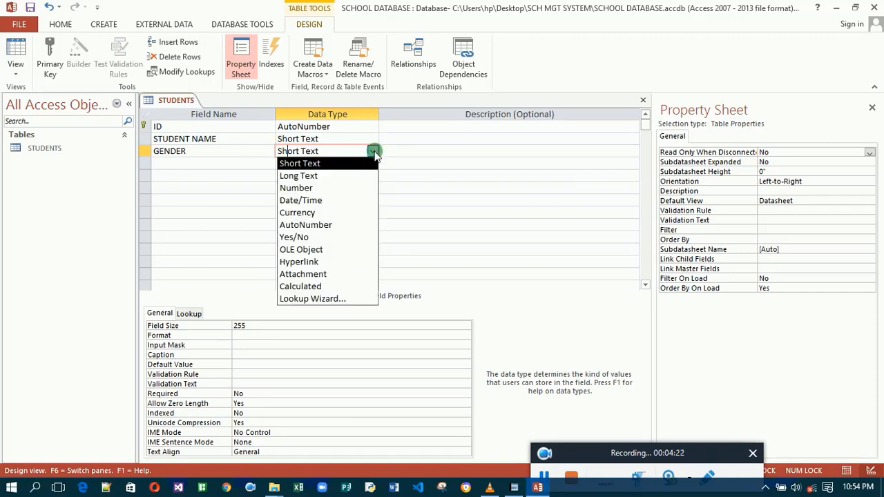
{"action": "left_click", "coordinate": [333, 299]}
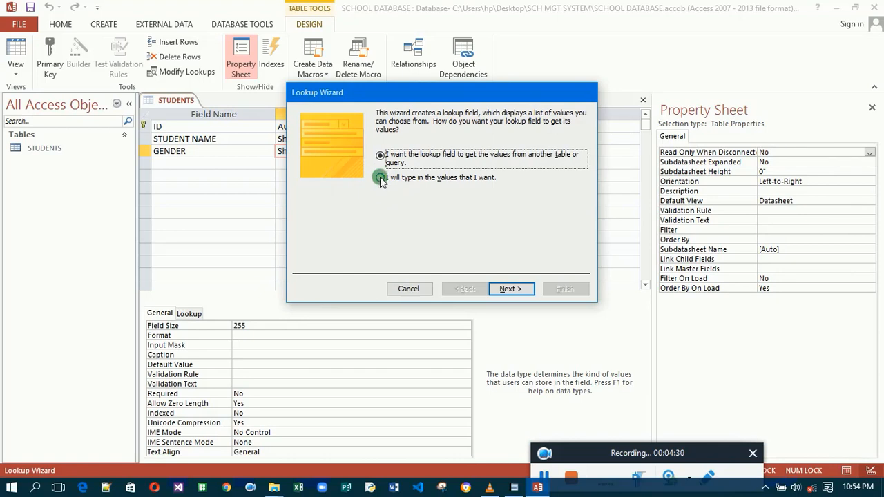
{"action": "left_click", "coordinate": [381, 179]}
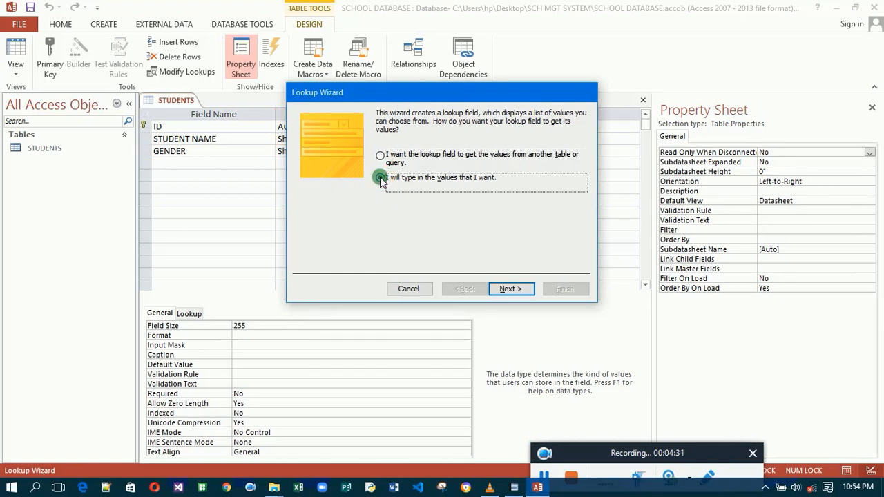
{"action": "left_click", "coordinate": [512, 289]}
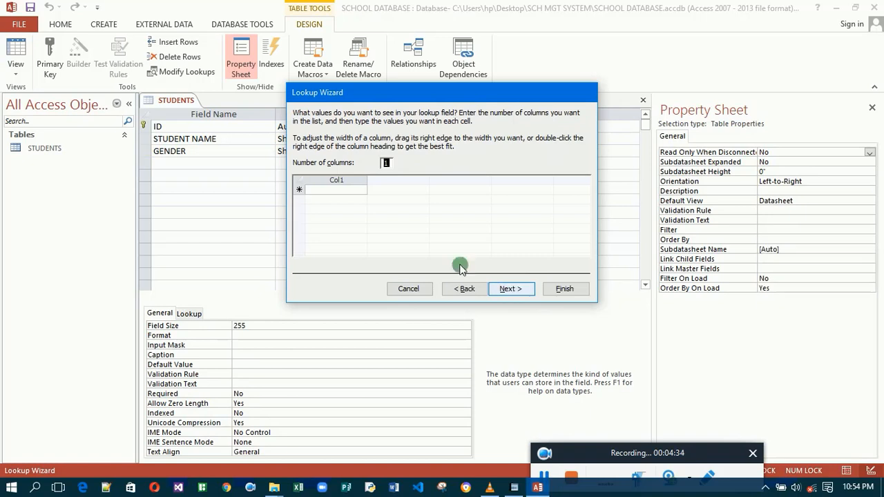
{"action": "left_click", "coordinate": [326, 196]}
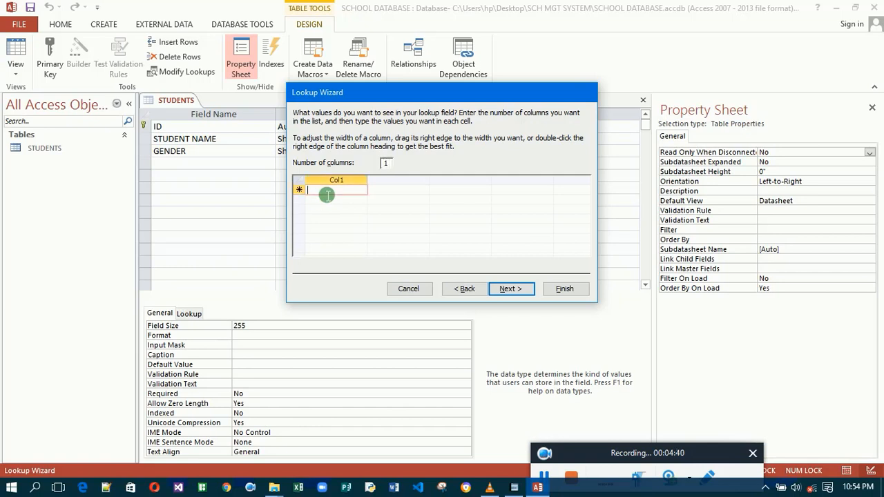
{"action": "type", "text": "MALE"}
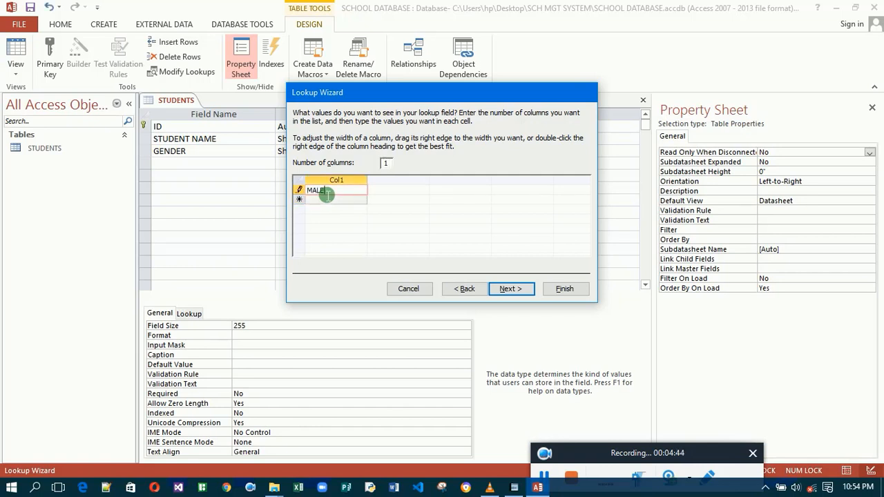
{"action": "left_click", "coordinate": [333, 205]}
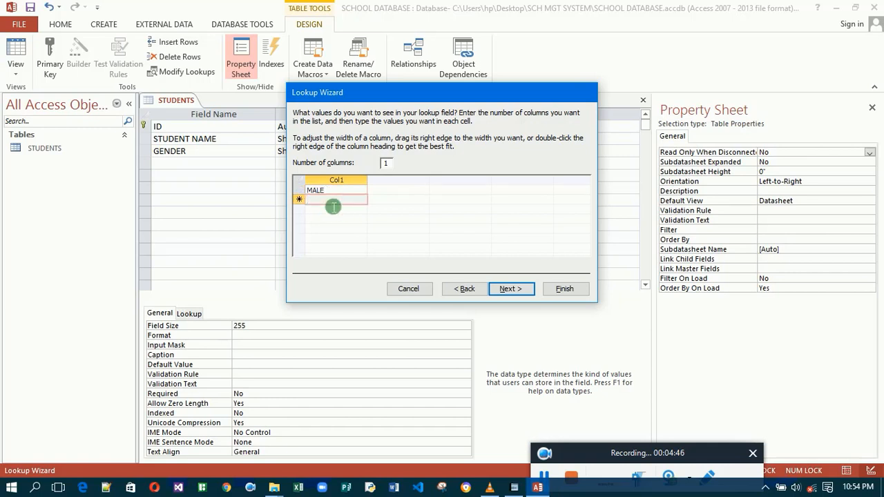
{"action": "type", "text": "FEMALE"}
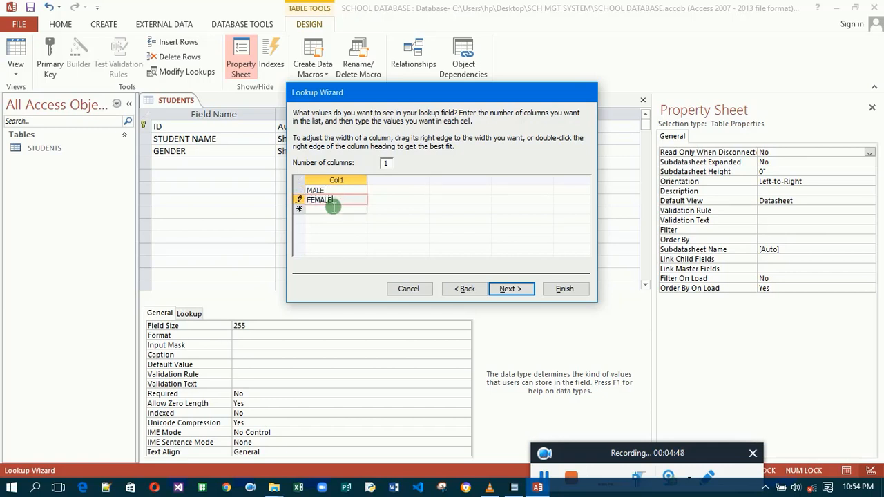
{"action": "left_click", "coordinate": [518, 291]}
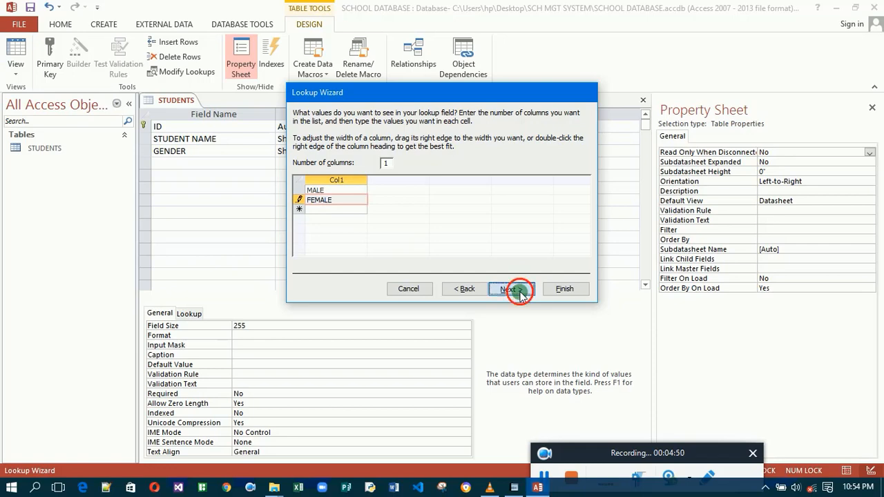
{"action": "left_click", "coordinate": [564, 289]}
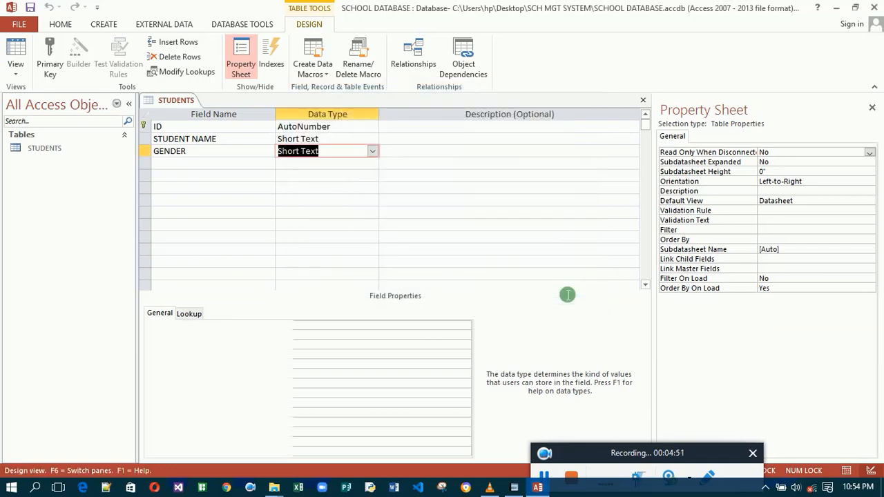
Add a CLASS field below GENDER with the Short Text data type
{"action": "left_click", "coordinate": [172, 167]}
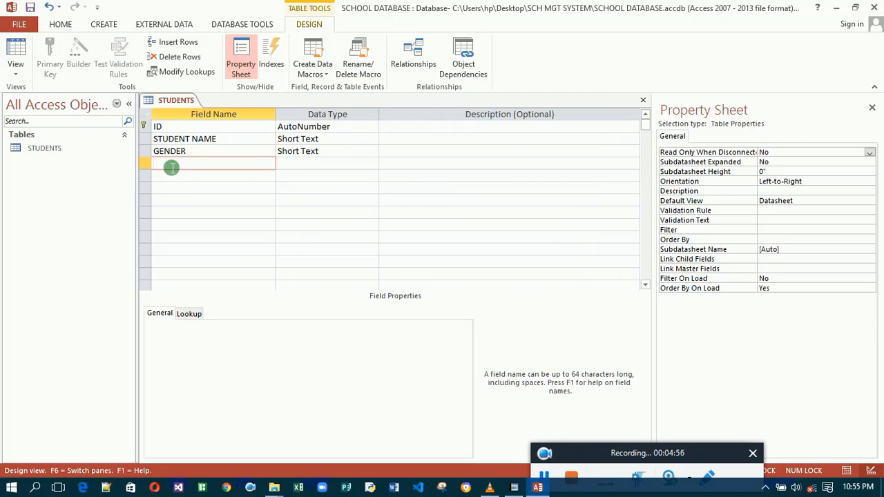
{"action": "type", "text": "CLASS"}
{"action": "left_click", "coordinate": [288, 166]}
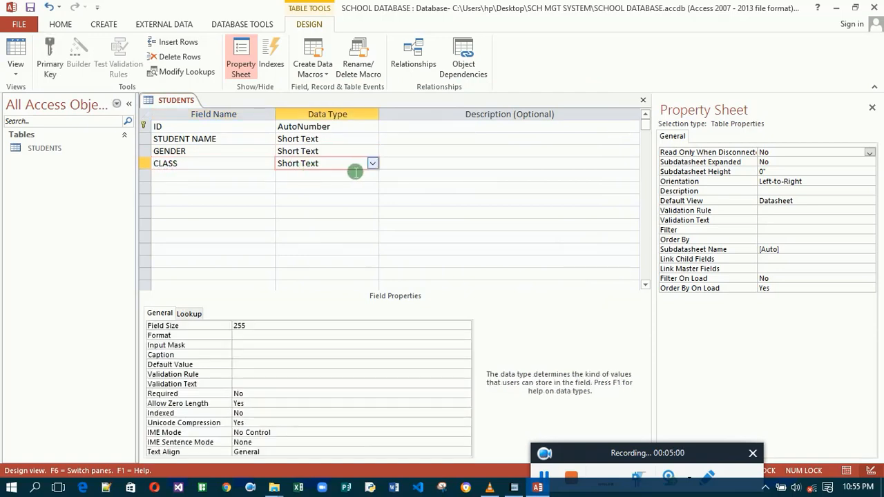
Start the Lookup Wizard for the CLASS field with self-entered values and enter KG 1 and KG 2 in one column
{"action": "left_click", "coordinate": [372, 164]}
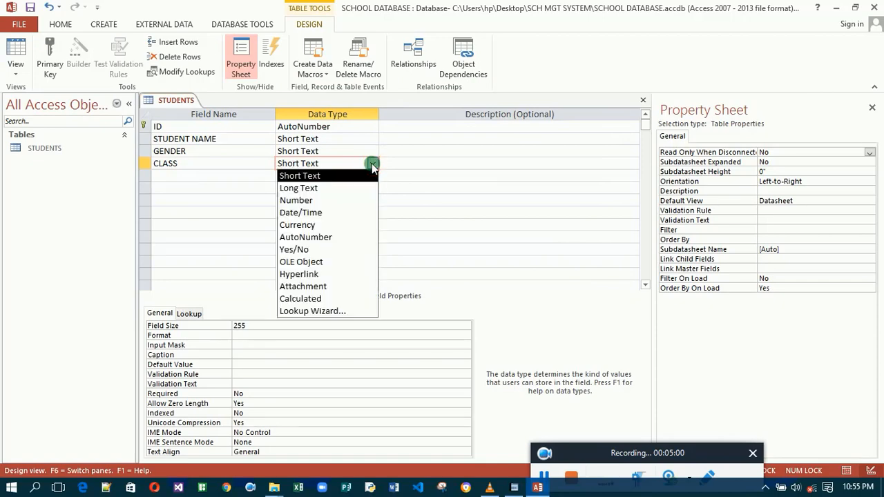
{"action": "left_click", "coordinate": [330, 312]}
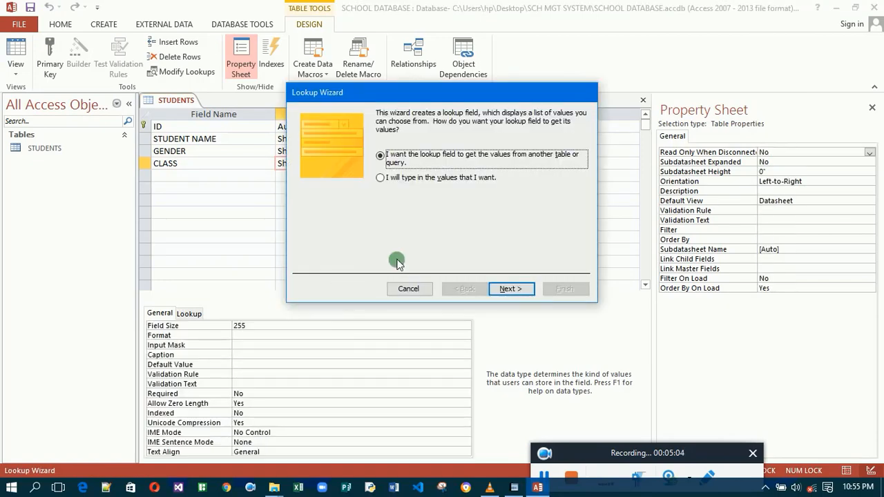
{"action": "left_click", "coordinate": [380, 177]}
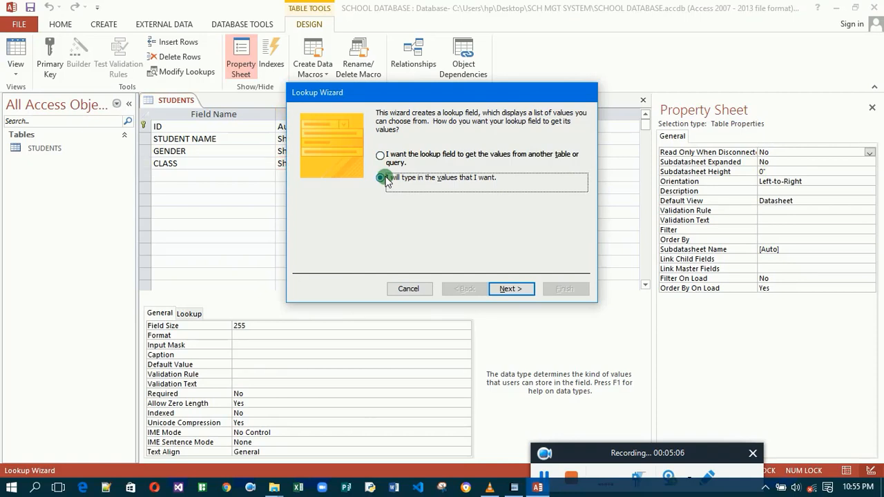
{"action": "left_click", "coordinate": [507, 291]}
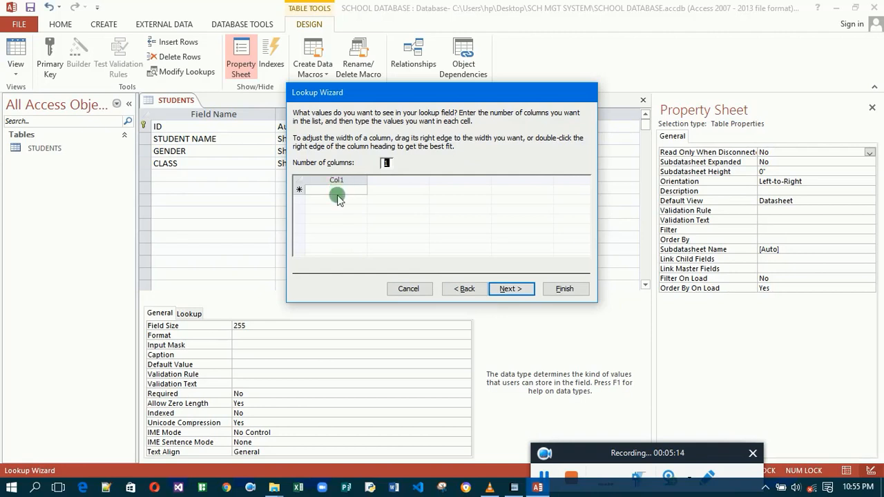
{"action": "left_click", "coordinate": [338, 195]}
{"action": "type", "text": "KG 1"}
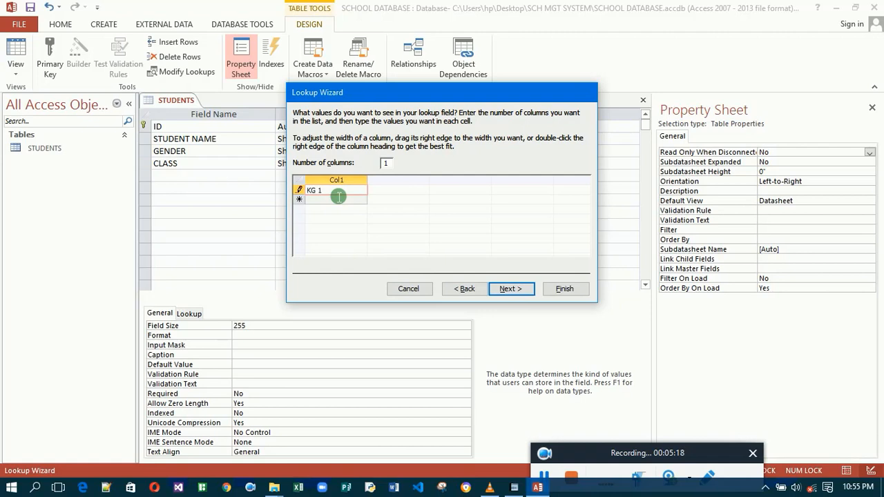
{"action": "left_click", "coordinate": [342, 202]}
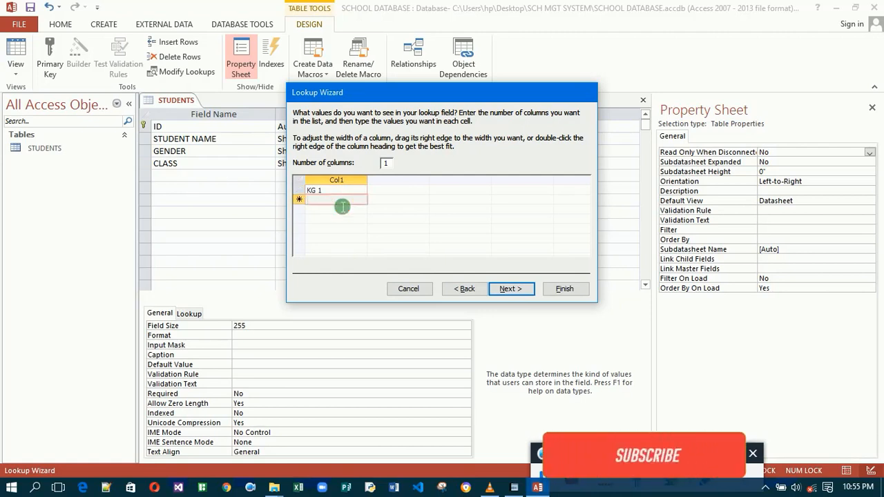
{"action": "type", "text": "KG"}
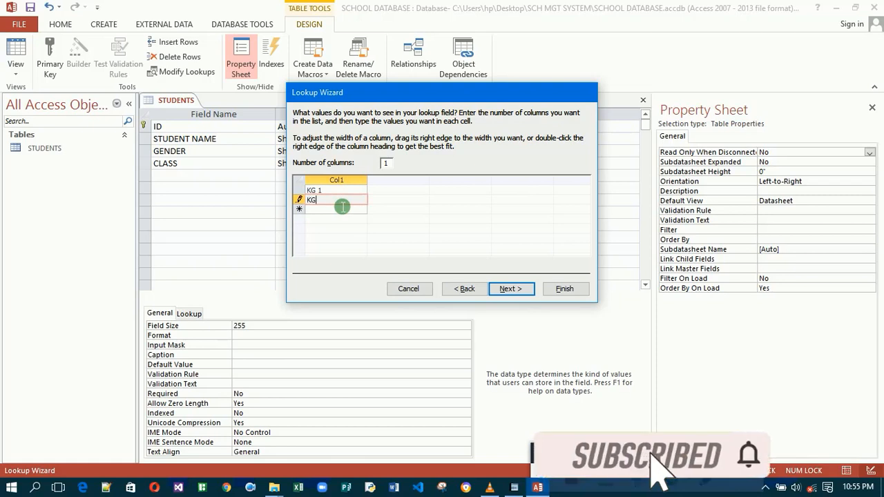
{"action": "type", "text": " 2"}
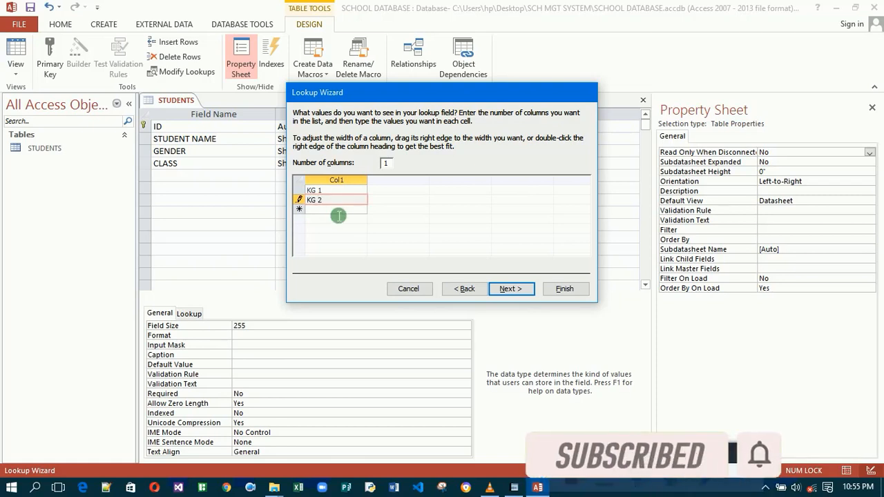
Add BASIC 1, BASIC 2, BASIC 3, BASIC 4, BASIC 5 and BASIC 6 to the lookup values below KG 2
{"action": "left_click", "coordinate": [338, 215]}
{"action": "type", "text": "BASIC"}
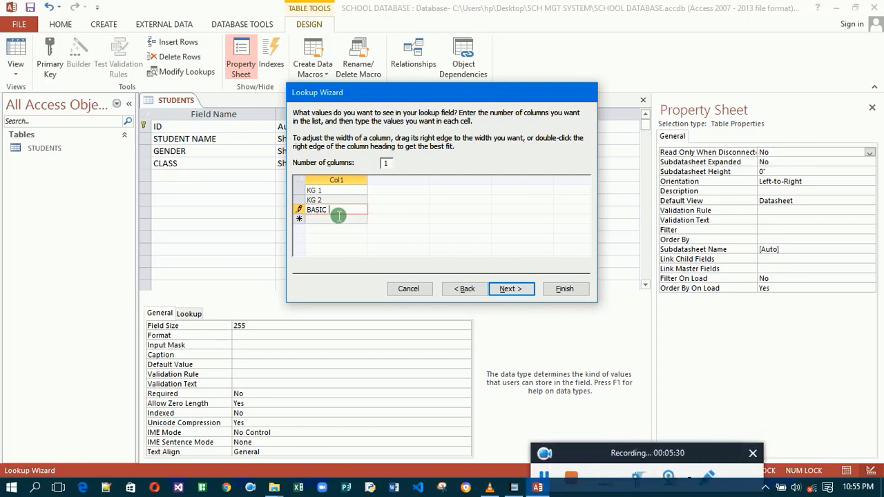
{"action": "type", "text": " 1"}
{"action": "left_click", "coordinate": [337, 221]}
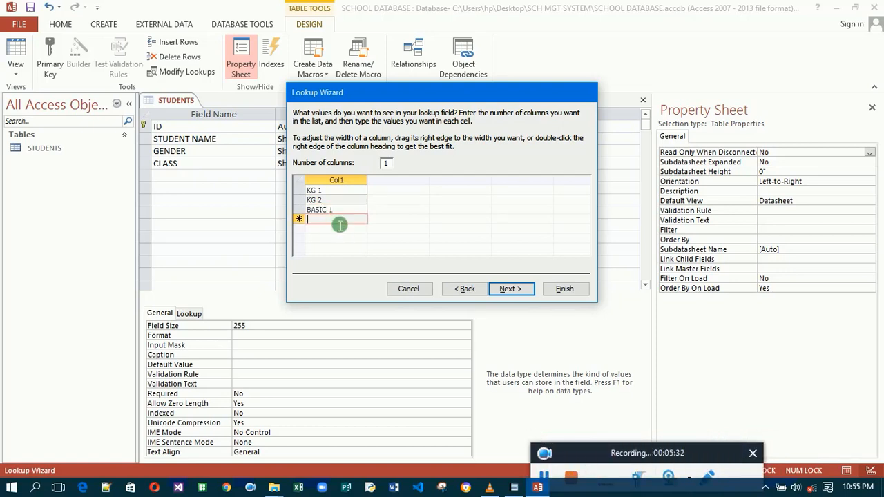
{"action": "type", "text": "BASIC 2"}
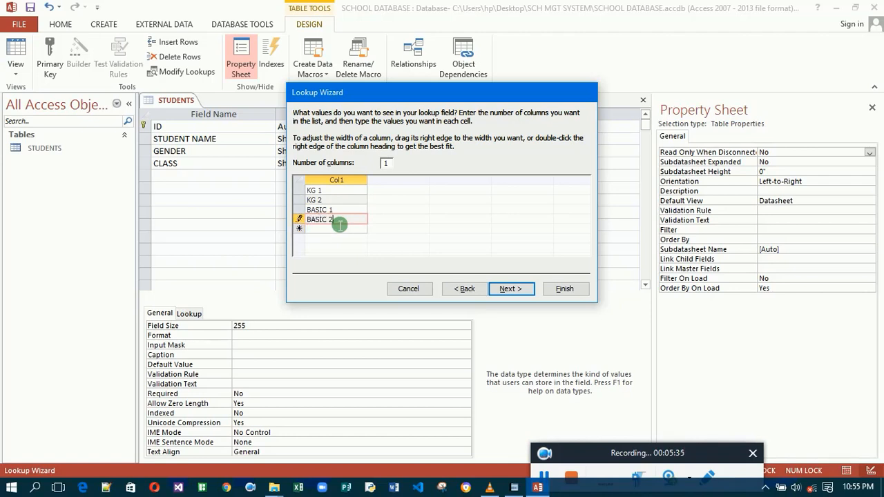
{"action": "left_click", "coordinate": [340, 232]}
{"action": "type", "text": "BASIC"}
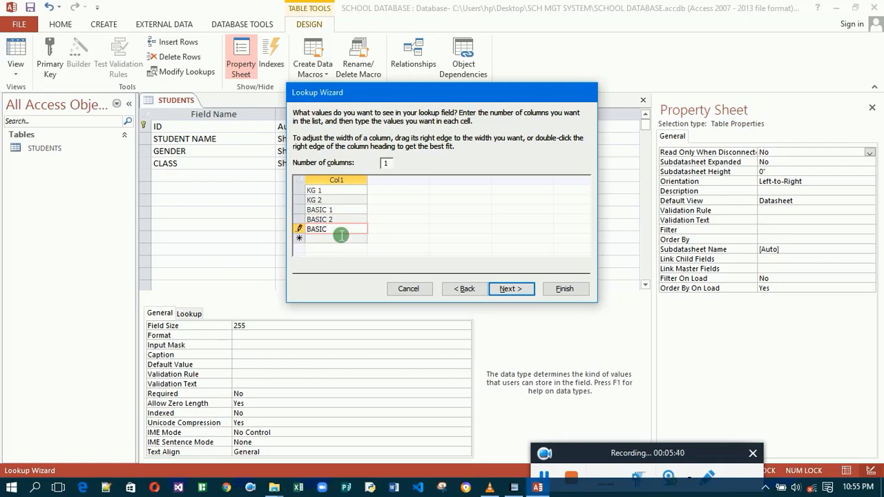
{"action": "type", "text": "3"}
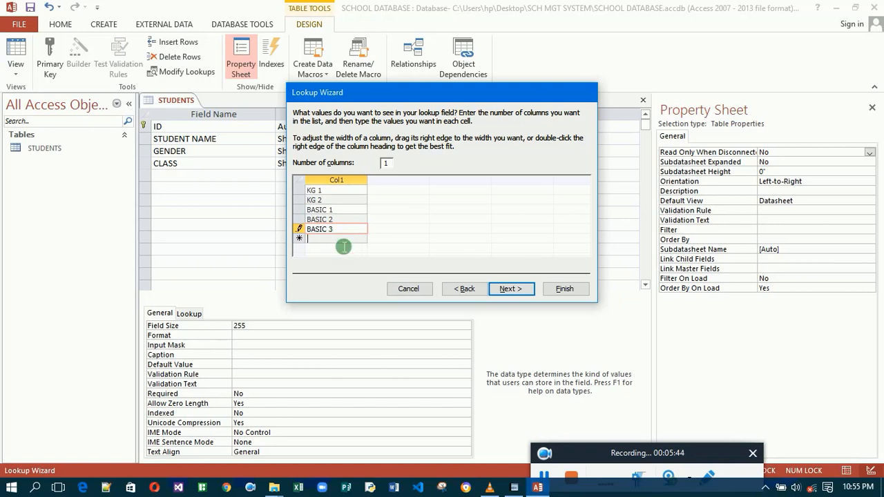
{"action": "left_click", "coordinate": [342, 241]}
{"action": "type", "text": "BASIC 4"}
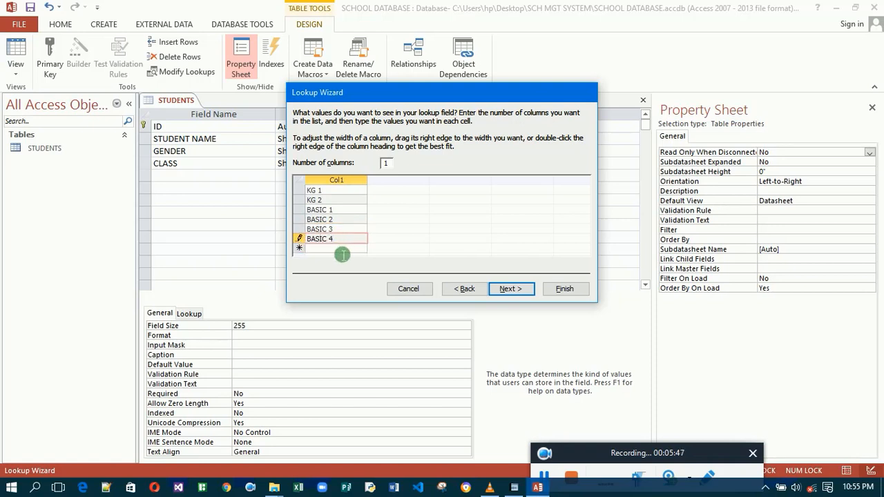
{"action": "left_click", "coordinate": [342, 253]}
{"action": "type", "text": "BASIC 5"}
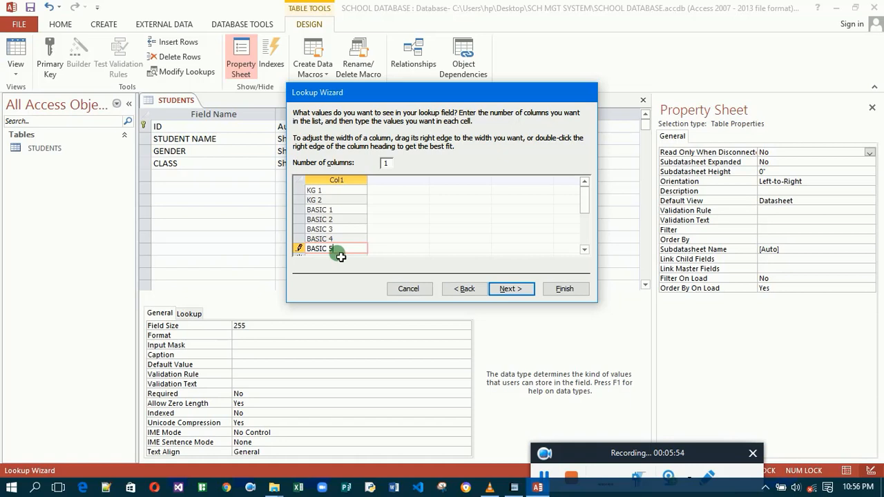
{"action": "left_click", "coordinate": [586, 250]}
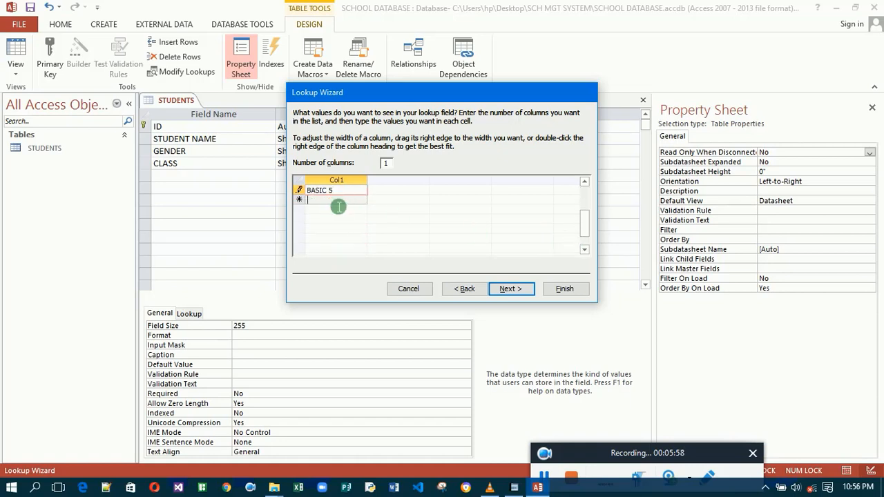
{"action": "type", "text": "BAS"}
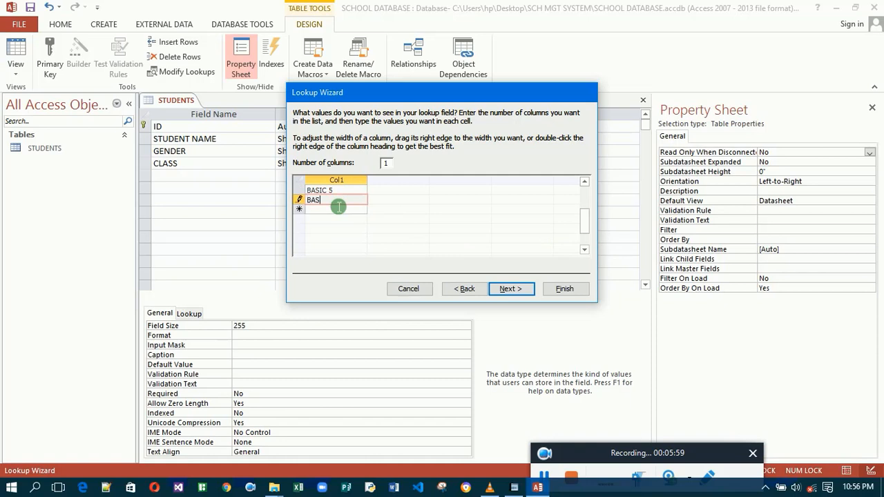
{"action": "type", "text": "IC 6"}
Add JHS 1, JHS 2 and JHS 3 to the lookup values below BASIC 6 and finish the wizard
{"action": "left_click", "coordinate": [339, 215]}
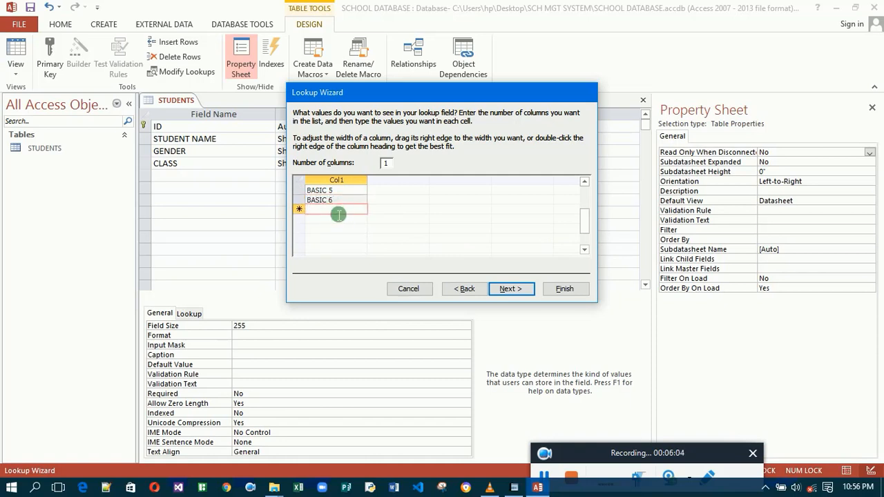
{"action": "type", "text": "JHS"}
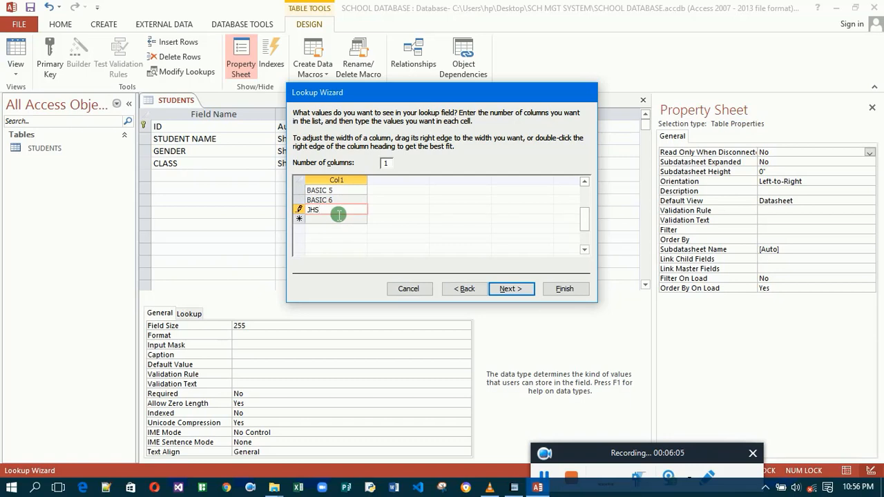
{"action": "type", "text": " 1"}
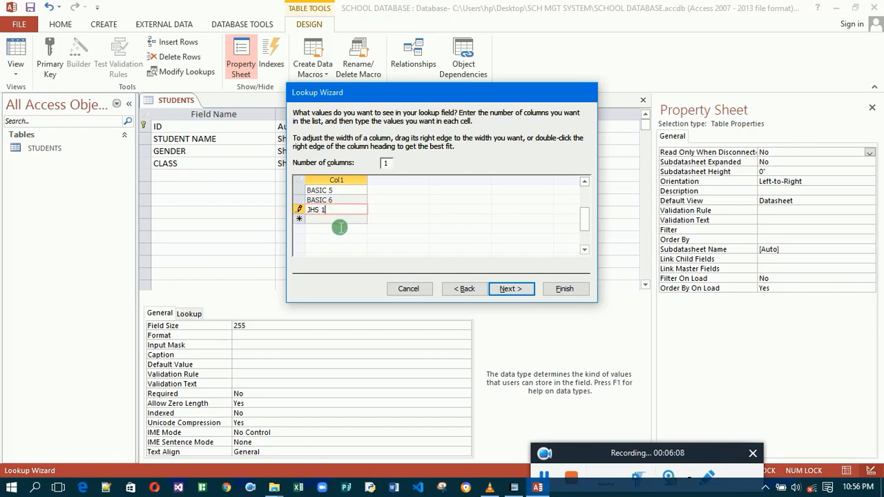
{"action": "key", "text": "Return"}
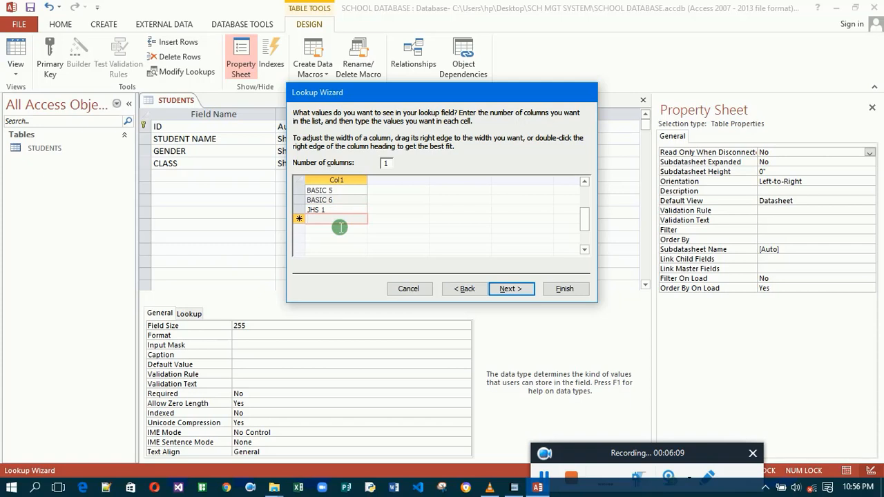
{"action": "type", "text": "JHS"}
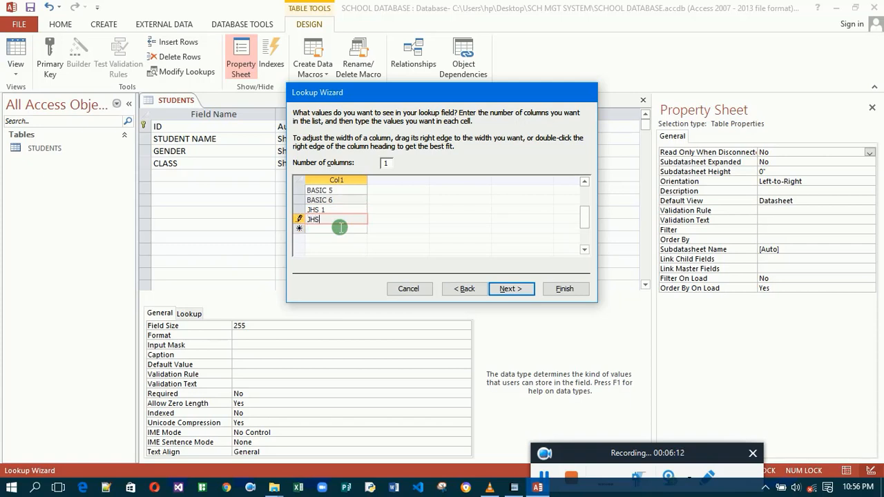
{"action": "type", "text": " 2"}
{"action": "key", "text": "Return"}
{"action": "type", "text": "JHS 3"}
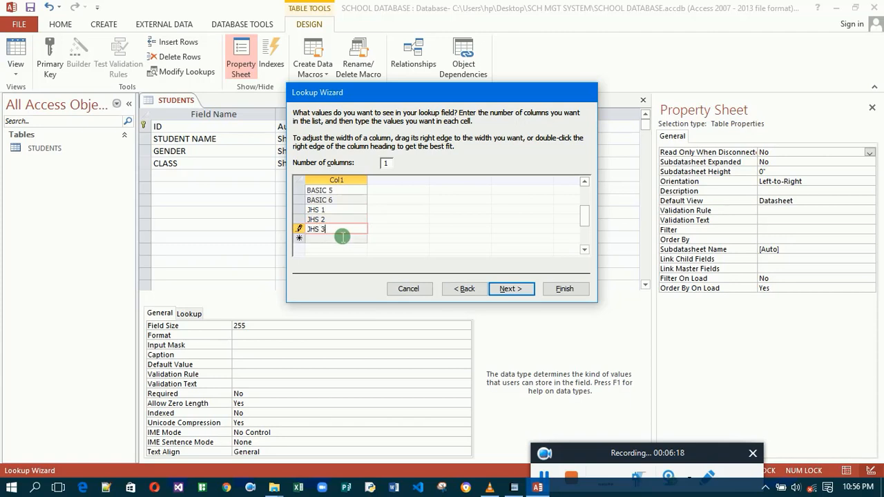
{"action": "left_click", "coordinate": [526, 290]}
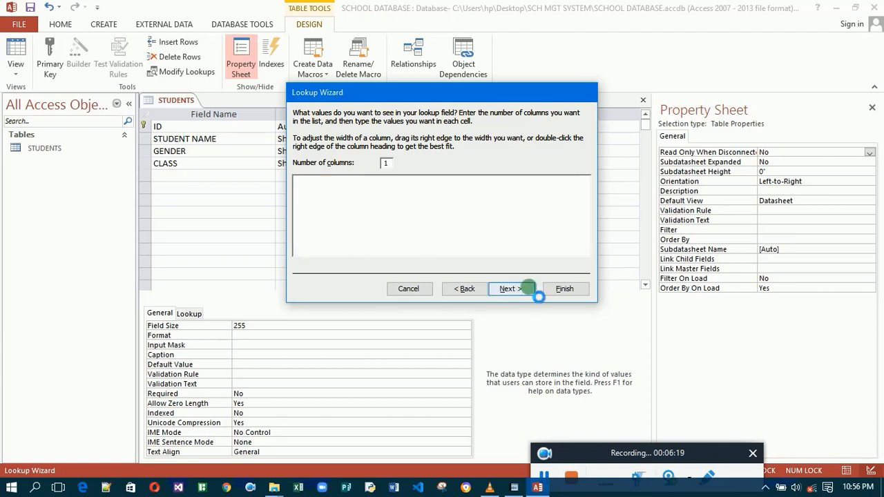
{"action": "left_click", "coordinate": [569, 295]}
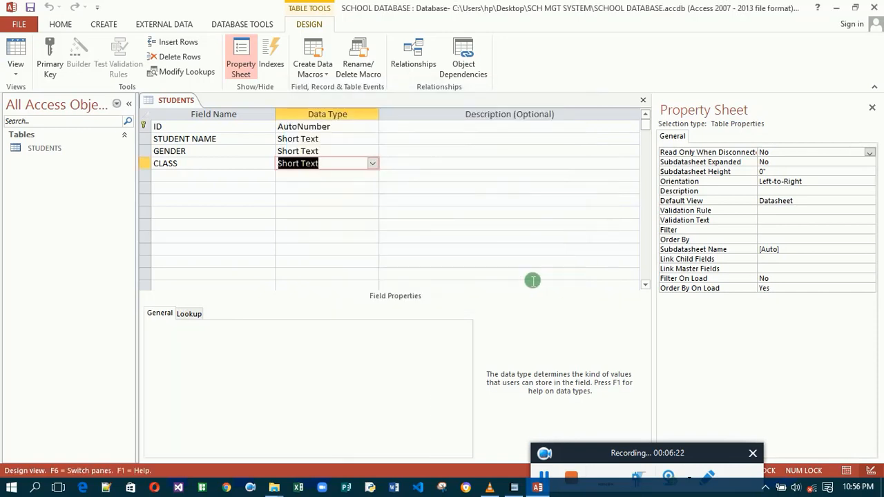
Add a DATE OF BIRTH field below CLASS with the Date/Time data type
{"action": "left_click", "coordinate": [176, 181]}
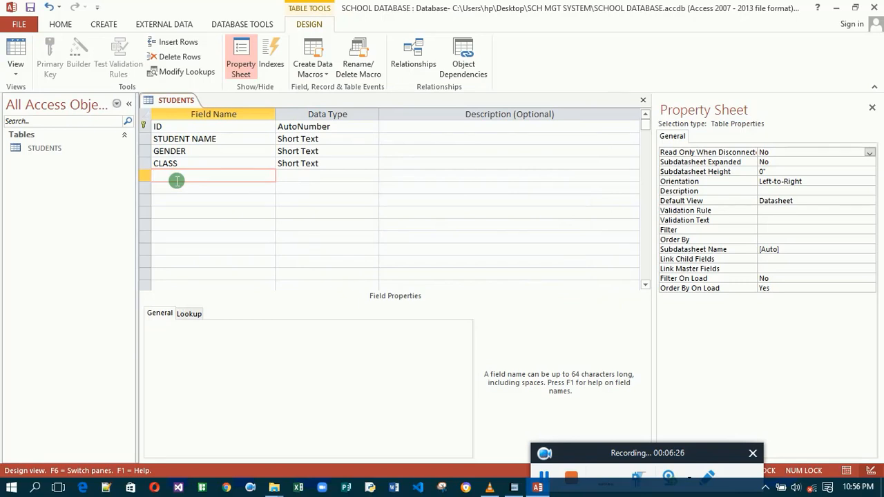
{"action": "type", "text": "DATE OF BIRTH"}
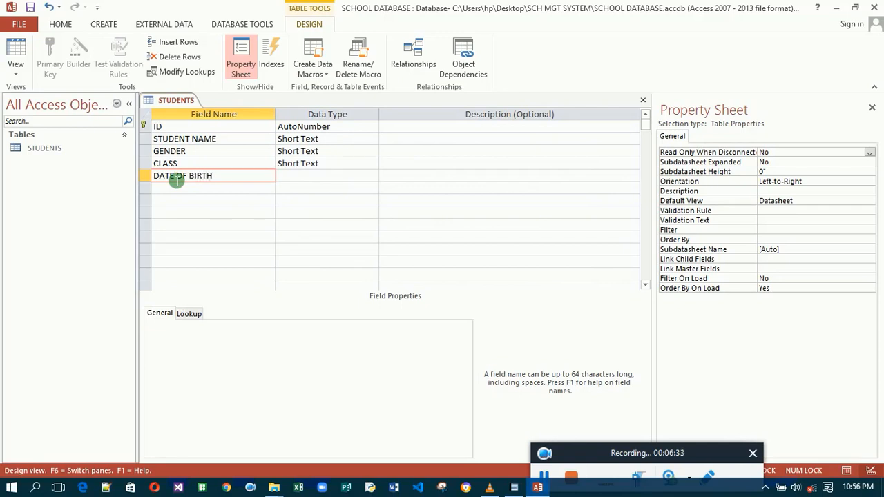
{"action": "left_click", "coordinate": [306, 176]}
{"action": "left_click", "coordinate": [372, 176]}
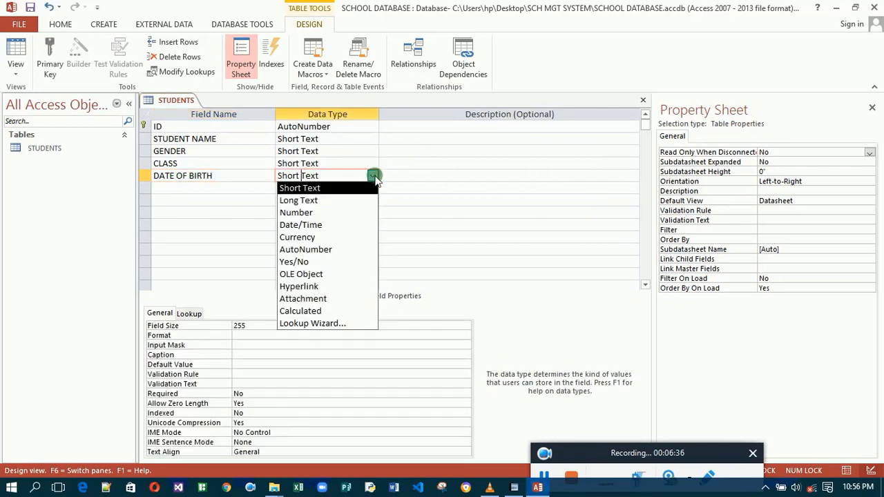
{"action": "left_click", "coordinate": [304, 224]}
Add a DATE OF ADMISSION field below DATE OF BIRTH with the Date/Time data type
{"action": "left_click", "coordinate": [224, 190]}
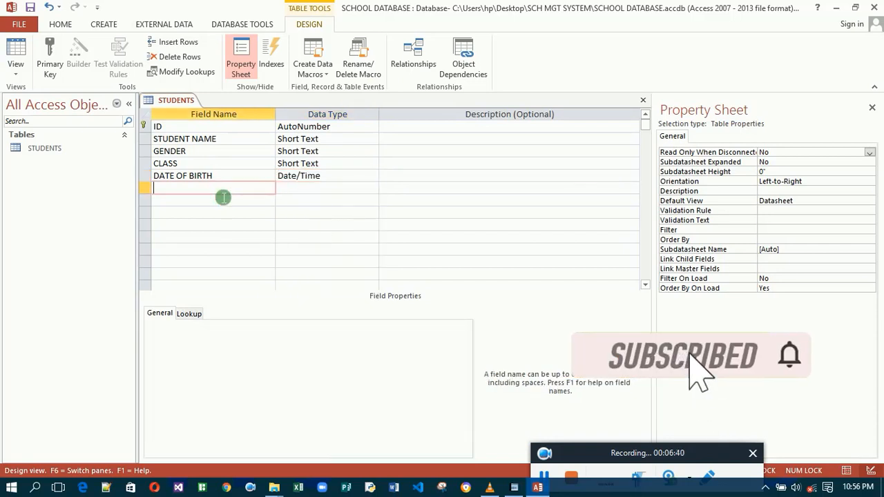
{"action": "type", "text": "DATE "}
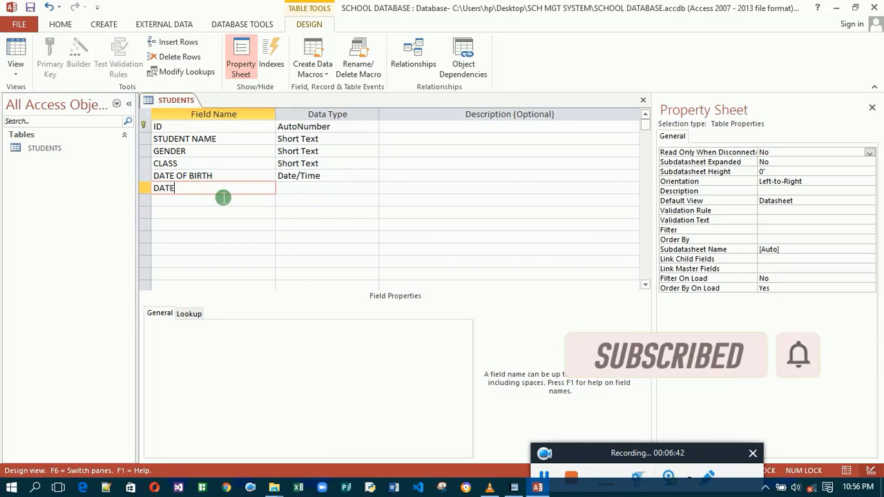
{"action": "type", "text": "OF ADMI"}
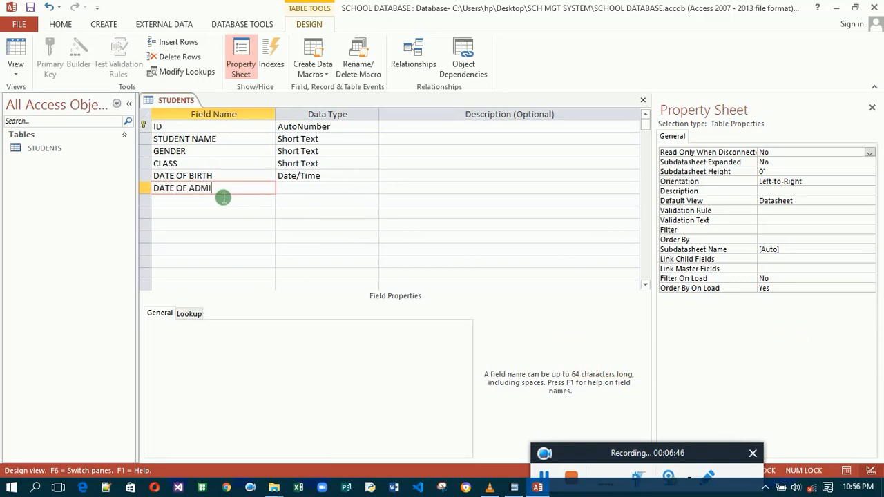
{"action": "type", "text": "SSION"}
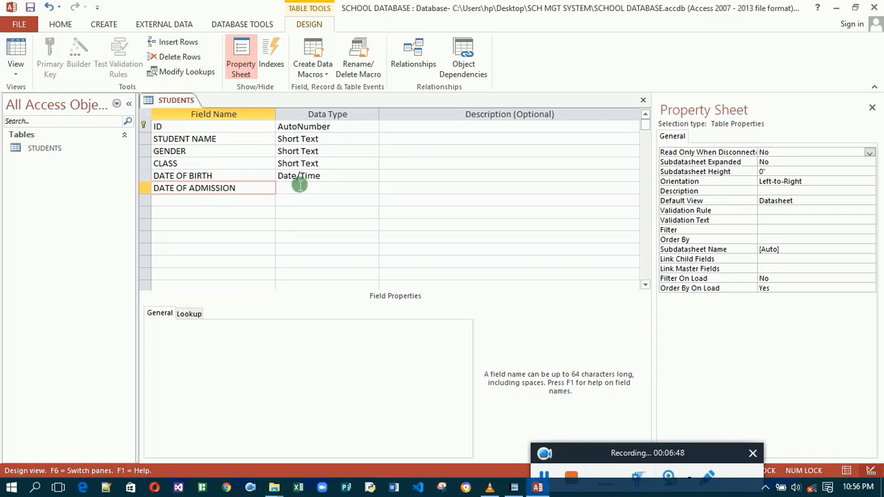
{"action": "left_click", "coordinate": [306, 190]}
{"action": "left_click", "coordinate": [372, 187]}
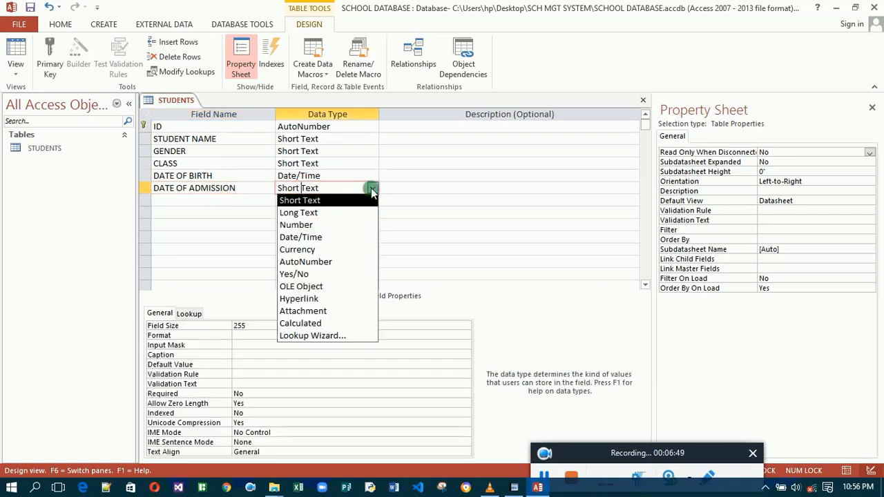
{"action": "left_click", "coordinate": [328, 238]}
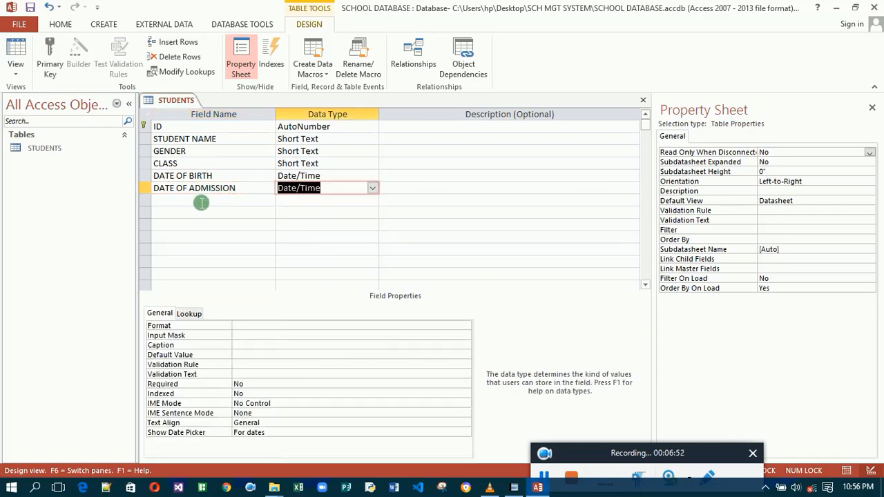
Add a PARENT field below DATE OF ADMISSION with the Short Text data type
{"action": "left_click", "coordinate": [201, 203]}
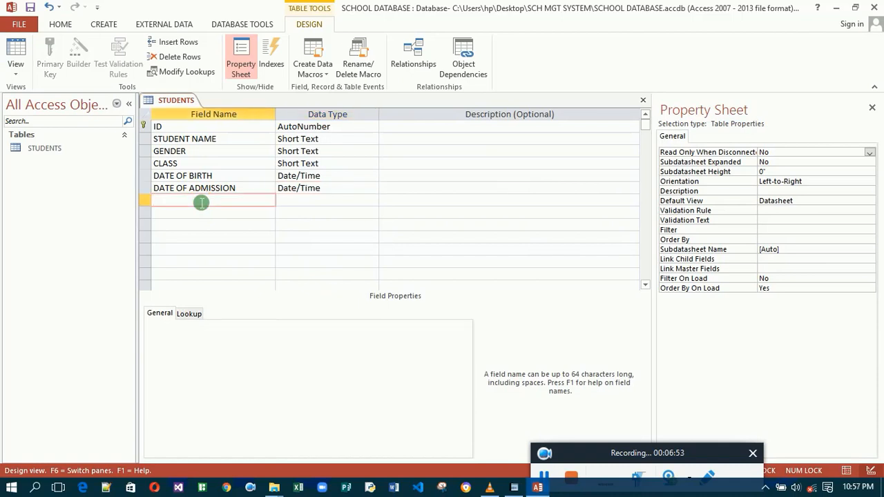
{"action": "type", "text": "PARENT"}
{"action": "left_click", "coordinate": [299, 207]}
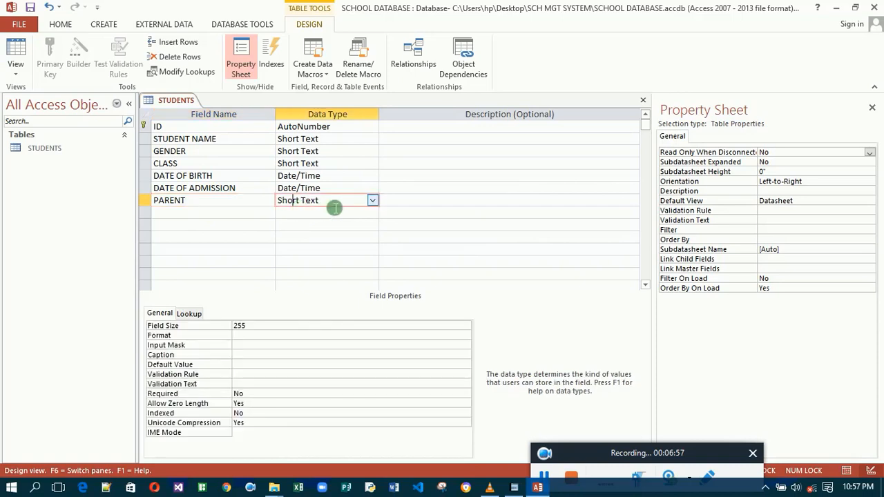
Add a CONTACT field below PARENT with the Number data type
{"action": "left_click", "coordinate": [197, 215]}
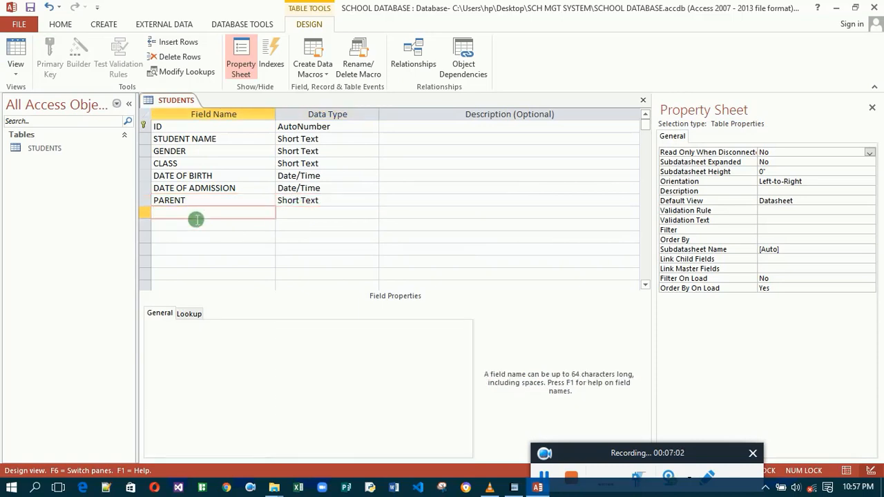
{"action": "type", "text": "CONTACT"}
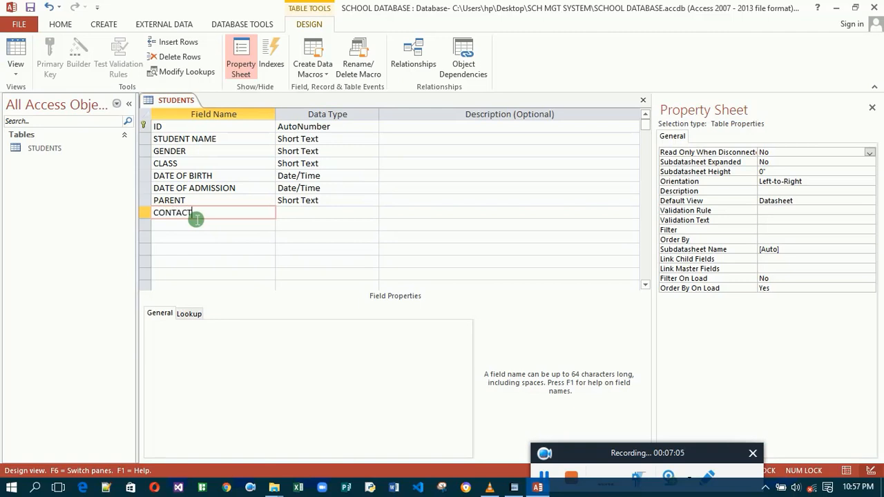
{"action": "left_click", "coordinate": [306, 217]}
{"action": "left_click", "coordinate": [374, 214]}
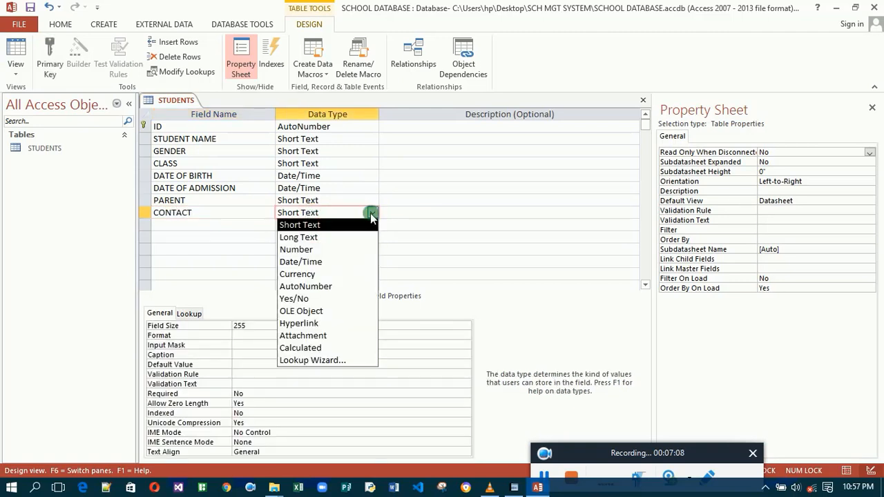
{"action": "left_click", "coordinate": [304, 250]}
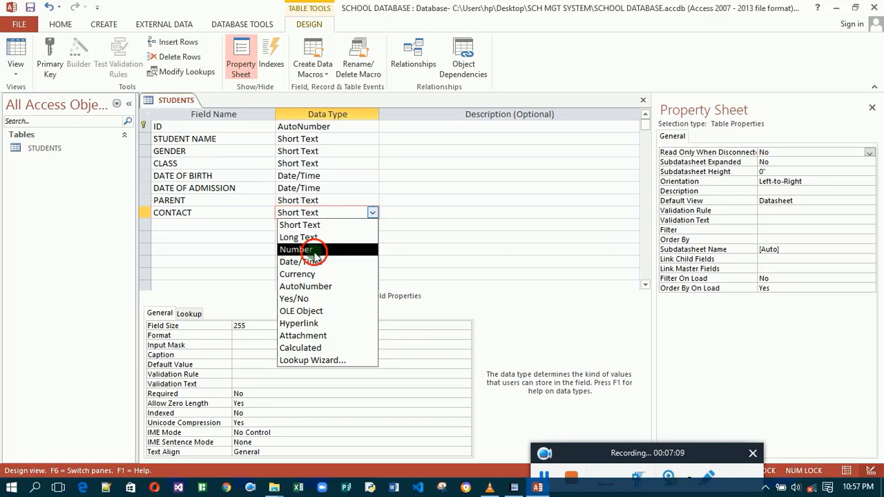
Add an ADDRESS field below CONTACT with the Short Text data type
{"action": "left_click", "coordinate": [214, 233]}
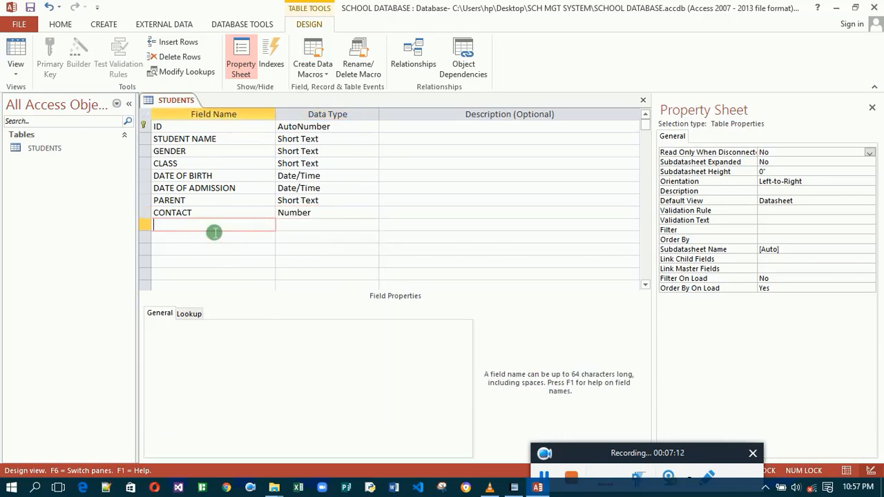
{"action": "type", "text": "ADDRESS"}
{"action": "left_click", "coordinate": [292, 229]}
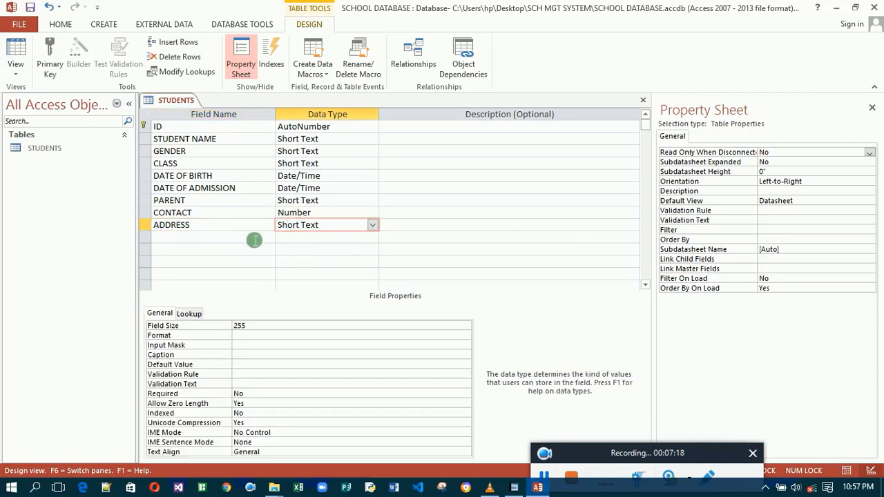
Add an IMAGE field below ADDRESS with the Attachment data type
{"action": "left_click", "coordinate": [237, 242]}
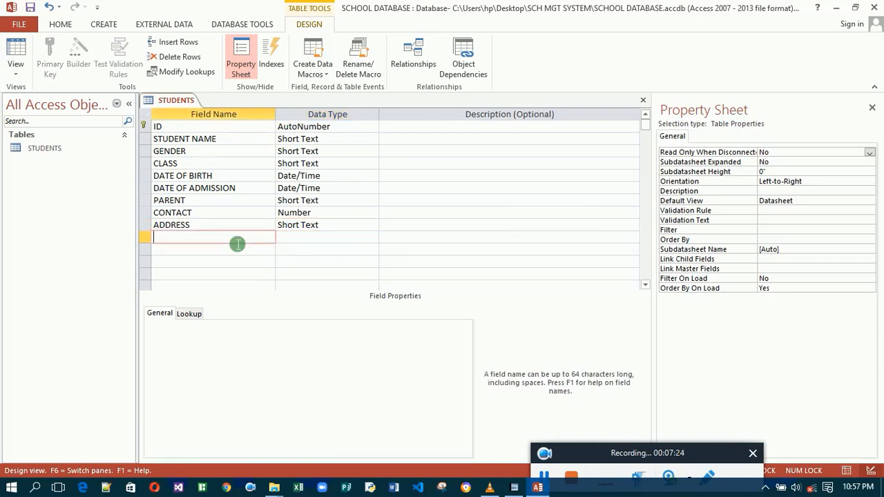
{"action": "type", "text": "IMAGE"}
{"action": "left_click", "coordinate": [297, 240]}
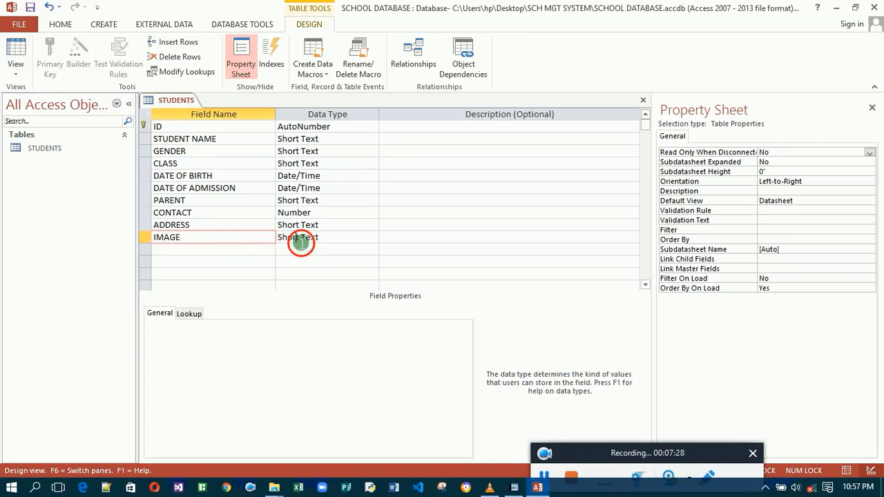
{"action": "left_click", "coordinate": [371, 237]}
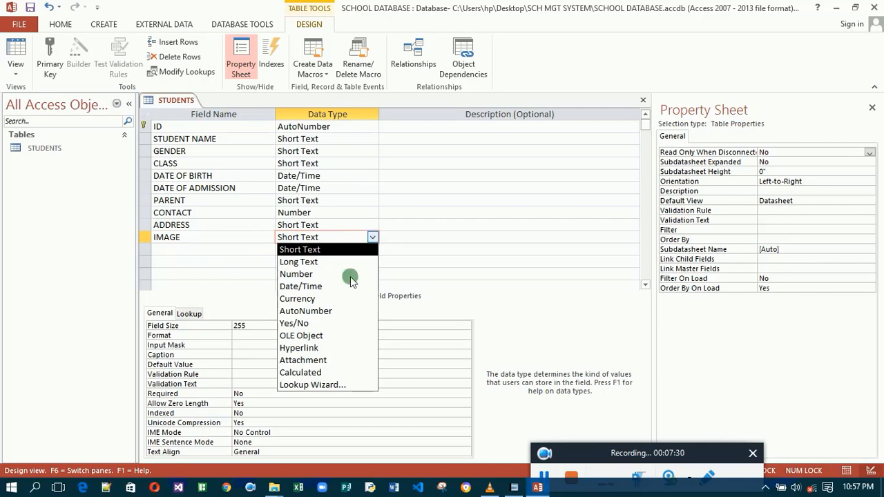
{"action": "left_click", "coordinate": [315, 363]}
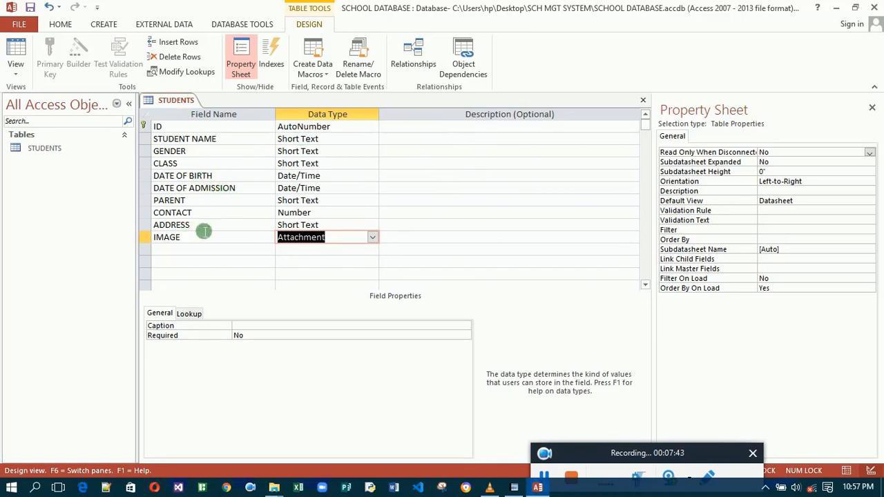
Save and close the STUDENTS table design, and reopen the table in Datasheet View
{"action": "left_click", "coordinate": [30, 9]}
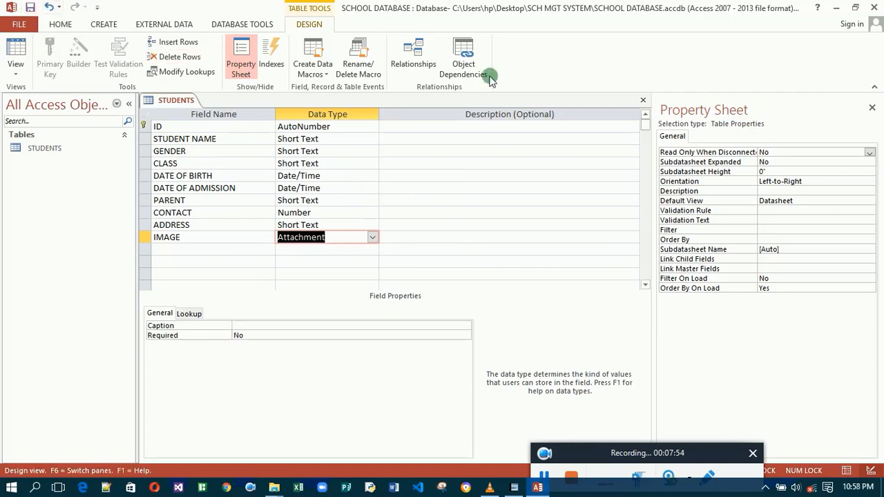
{"action": "left_click", "coordinate": [642, 100]}
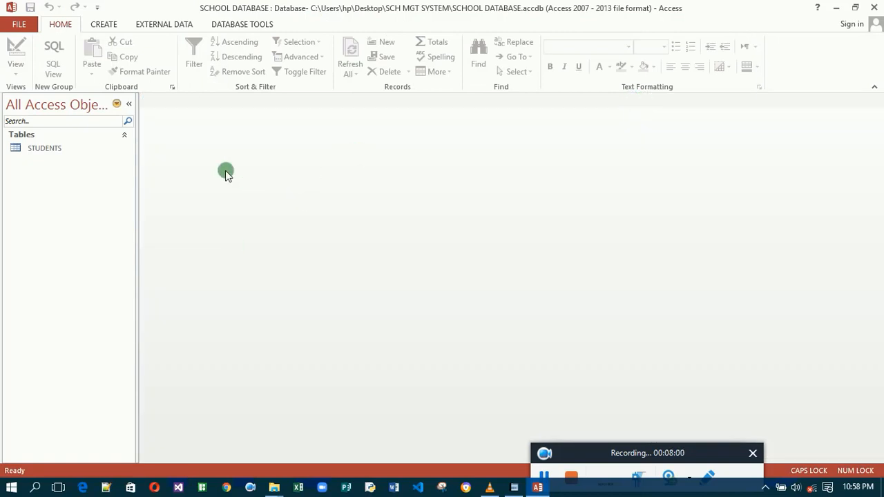
{"action": "double_click", "coordinate": [77, 151]}
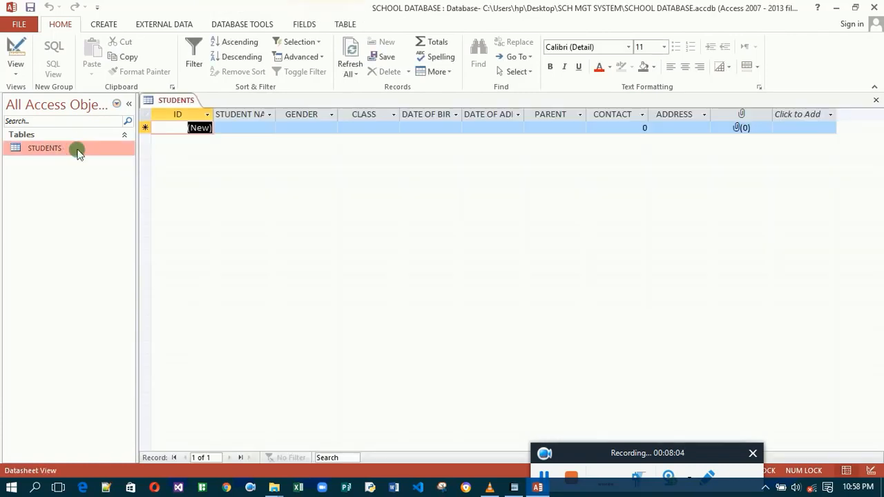